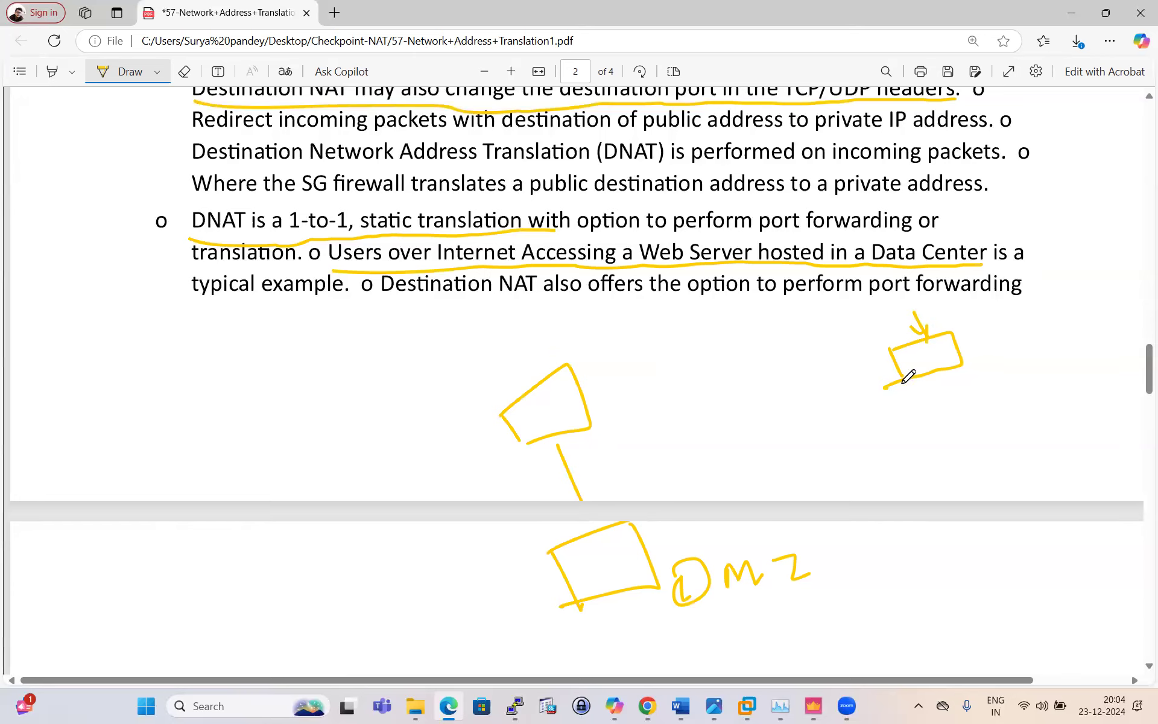
Draw an arrowhead on the DMZ box and write D-NAT above the upper box of the sketch.
{"action": "mouse_move", "coordinate": [663, 533]}
{"action": "left_mouse_down"}
{"action": "mouse_move", "coordinate": [633, 556]}
{"action": "mouse_move", "coordinate": [670, 560]}
{"action": "left_mouse_up"}
{"action": "left_click_drag", "start_coordinate": [490, 354], "coordinate": [510, 379]}
{"action": "left_click_drag", "start_coordinate": [523, 363], "coordinate": [562, 360]}
{"action": "mouse_move", "coordinate": [580, 339]}
{"action": "left_mouse_down"}
{"action": "mouse_move", "coordinate": [600, 352]}
{"action": "mouse_move", "coordinate": [636, 322]}
{"action": "mouse_move", "coordinate": [644, 357]}
{"action": "left_mouse_up"}
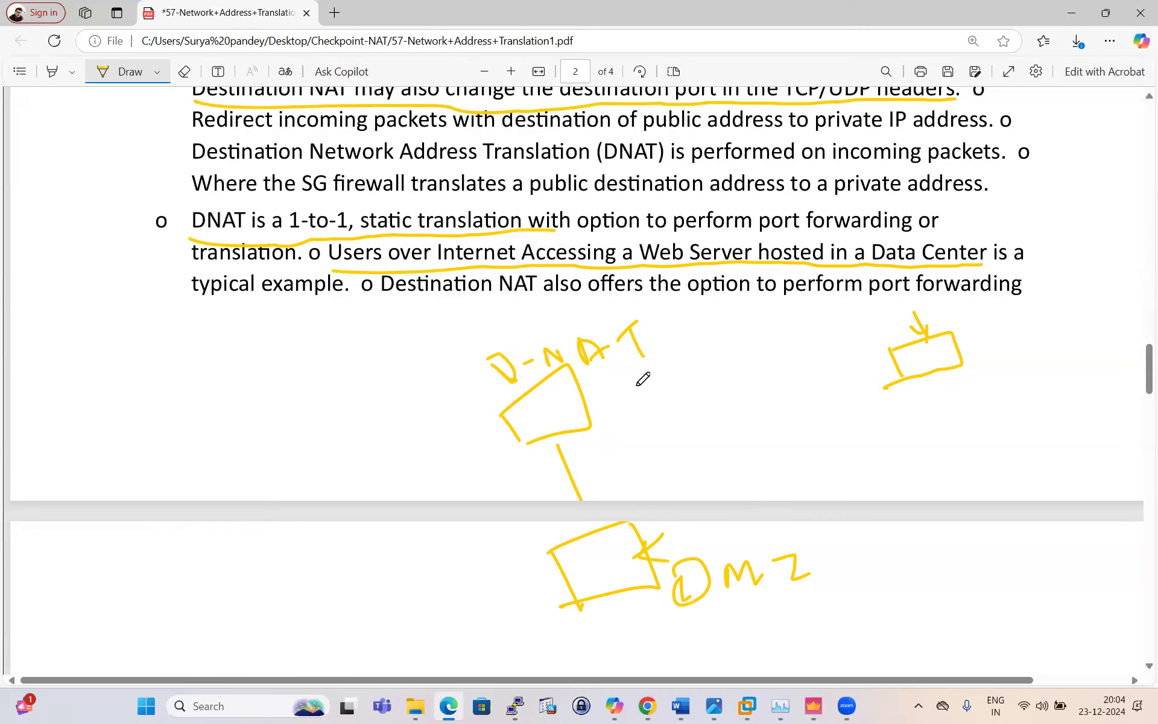
Draw an arrow from the outside box to the D-NAT box, label it public IP, and add a check mark under the outside box.
{"action": "mouse_move", "coordinate": [885, 312]}
{"action": "left_mouse_down"}
{"action": "mouse_move", "coordinate": [903, 359]}
{"action": "mouse_move", "coordinate": [687, 332]}
{"action": "mouse_move", "coordinate": [586, 382]}
{"action": "mouse_move", "coordinate": [602, 403]}
{"action": "mouse_move", "coordinate": [650, 418]}
{"action": "left_mouse_up"}
{"action": "mouse_move", "coordinate": [638, 396]}
{"action": "left_mouse_down"}
{"action": "mouse_move", "coordinate": [640, 412]}
{"action": "mouse_move", "coordinate": [721, 375]}
{"action": "mouse_move", "coordinate": [752, 396]}
{"action": "mouse_move", "coordinate": [754, 414]}
{"action": "left_mouse_up"}
{"action": "mouse_move", "coordinate": [756, 412]}
{"action": "left_mouse_down"}
{"action": "mouse_move", "coordinate": [775, 376]}
{"action": "mouse_move", "coordinate": [787, 392]}
{"action": "mouse_move", "coordinate": [761, 403]}
{"action": "left_mouse_up"}
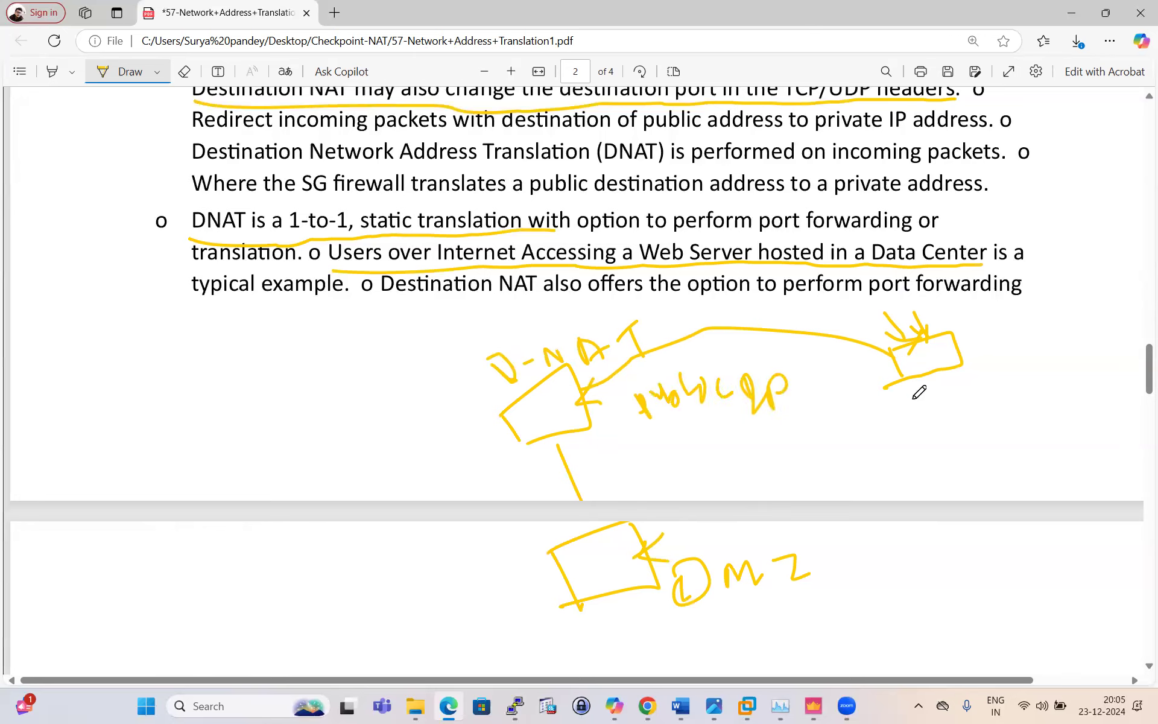
{"action": "left_click_drag", "start_coordinate": [912, 396], "coordinate": [966, 362]}
Write the address 10.10.10.10 beside the DMZ label in the sketch.
{"action": "mouse_move", "coordinate": [836, 556]}
{"action": "left_mouse_down"}
{"action": "mouse_move", "coordinate": [840, 571]}
{"action": "mouse_move", "coordinate": [876, 568]}
{"action": "mouse_move", "coordinate": [898, 538]}
{"action": "mouse_move", "coordinate": [926, 565]}
{"action": "mouse_move", "coordinate": [1004, 558]}
{"action": "left_mouse_up"}
{"action": "left_click", "coordinate": [859, 565]}
{"action": "left_click", "coordinate": [914, 556]}
{"action": "left_click", "coordinate": [960, 561]}
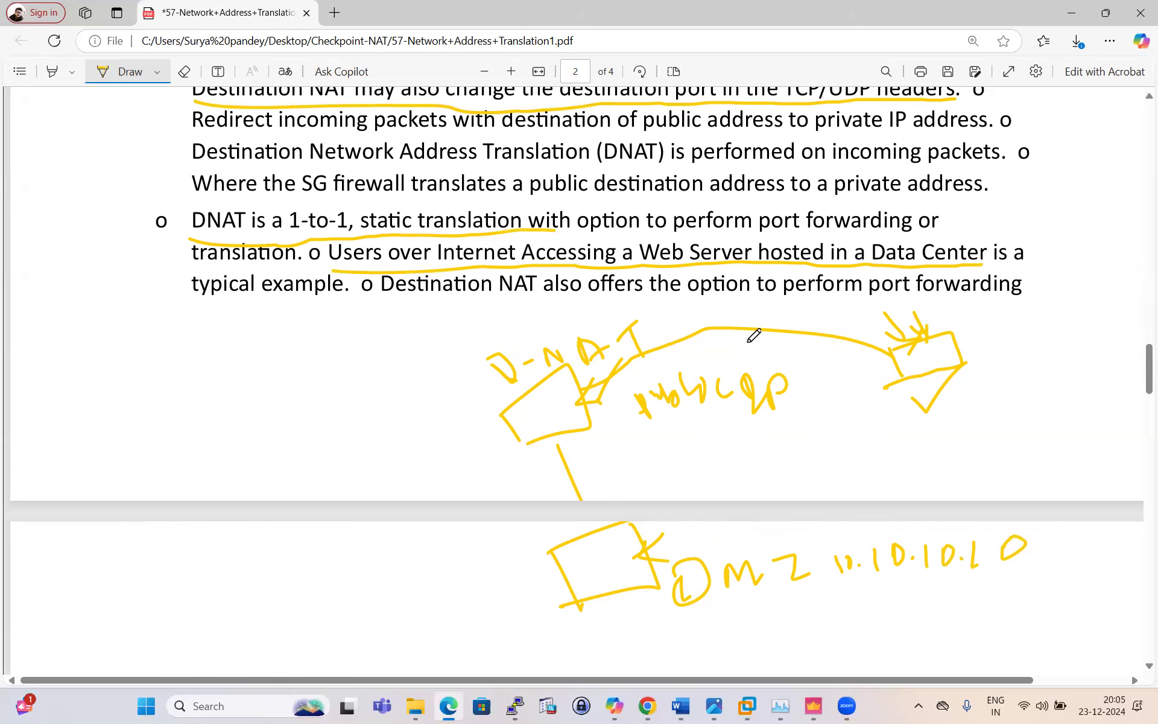
Look through the document for the NAT Priority section and its table of automatic rule order.
{"action": "scroll", "coordinate": [356, 357], "scroll_direction": "down", "scroll_amount": 10}
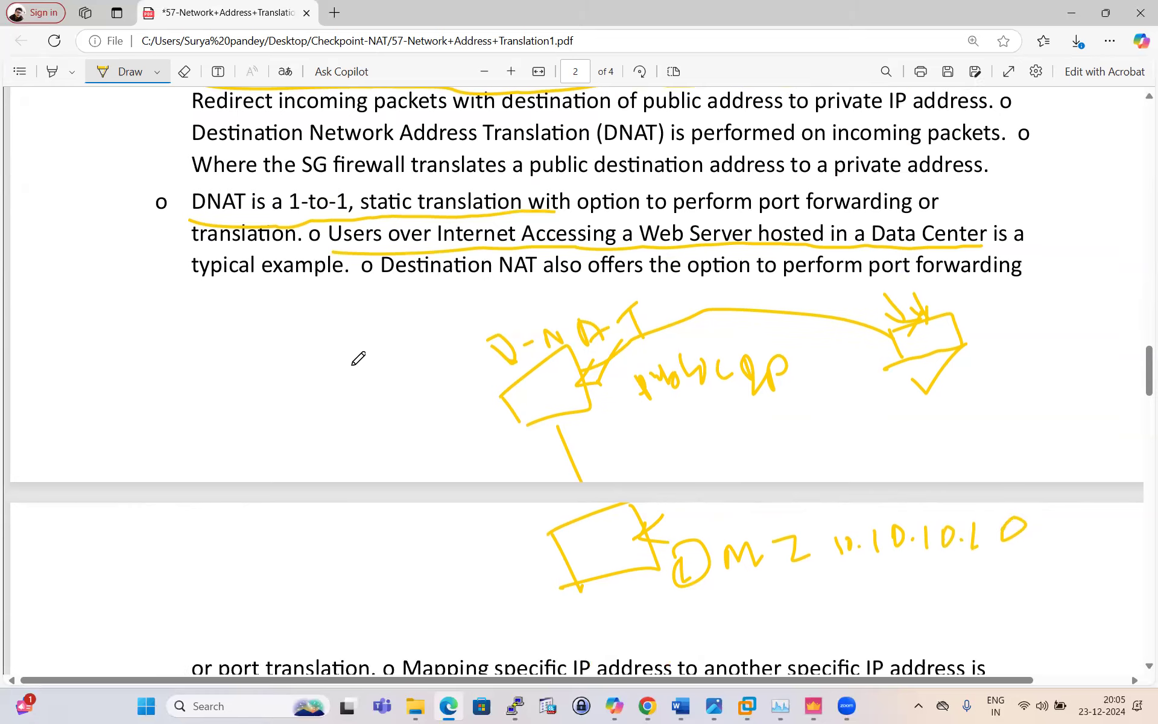
{"action": "scroll", "coordinate": [359, 358], "scroll_direction": "down", "scroll_amount": 5}
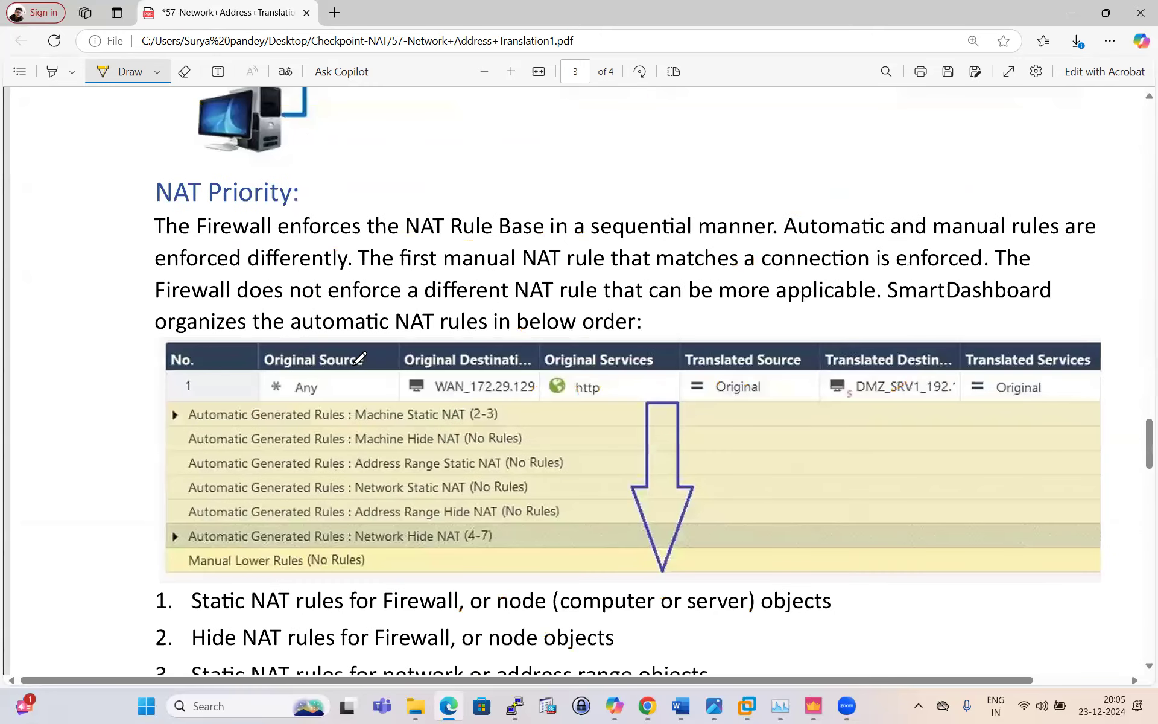
{"action": "scroll", "coordinate": [359, 358], "scroll_direction": "down", "scroll_amount": 2}
{"action": "scroll", "coordinate": [333, 357], "scroll_direction": "up", "scroll_amount": 3}
Switch to SmartConsole and start a new network object named N_10.10.10.10.
{"action": "left_click", "coordinate": [813, 706]}
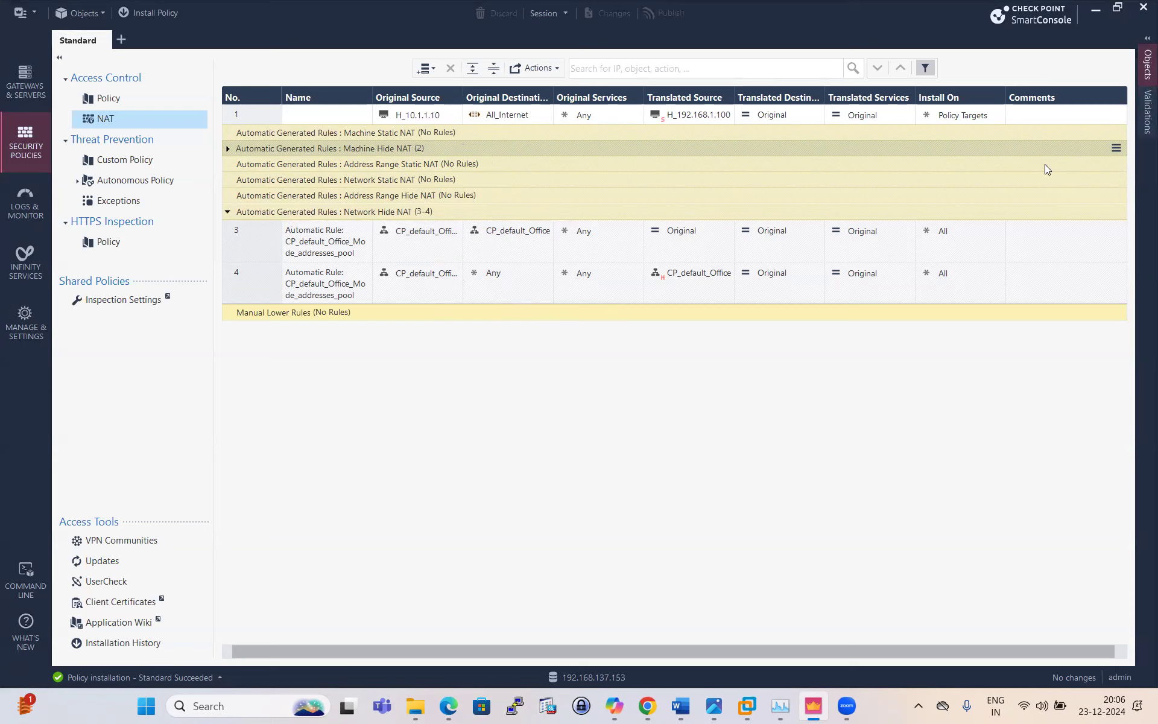
{"action": "left_click", "coordinate": [1147, 64]}
{"action": "left_click", "coordinate": [1088, 73]}
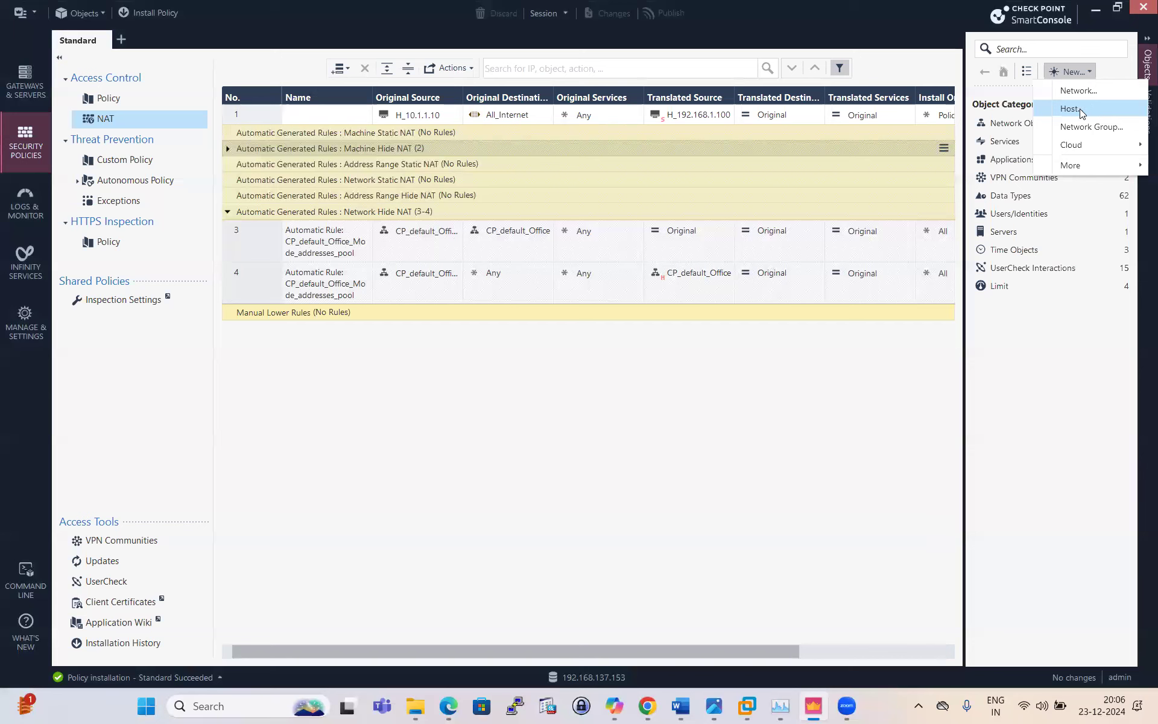
{"action": "left_click", "coordinate": [1060, 90]}
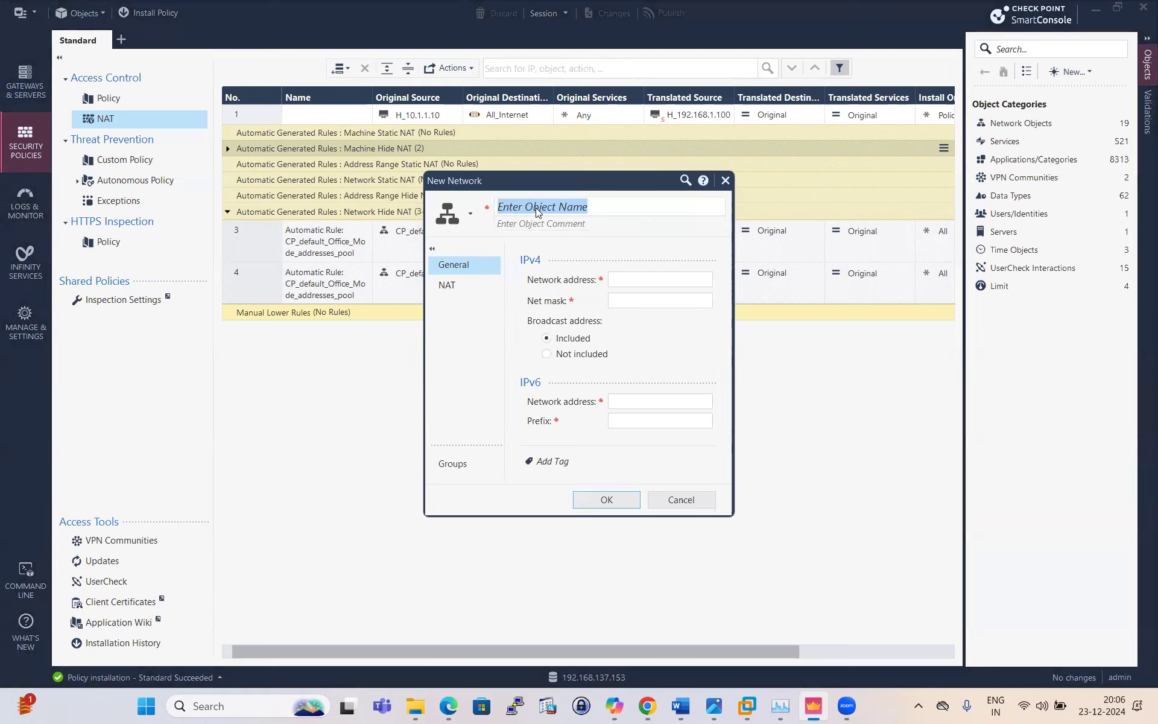
{"action": "type", "text": "N"}
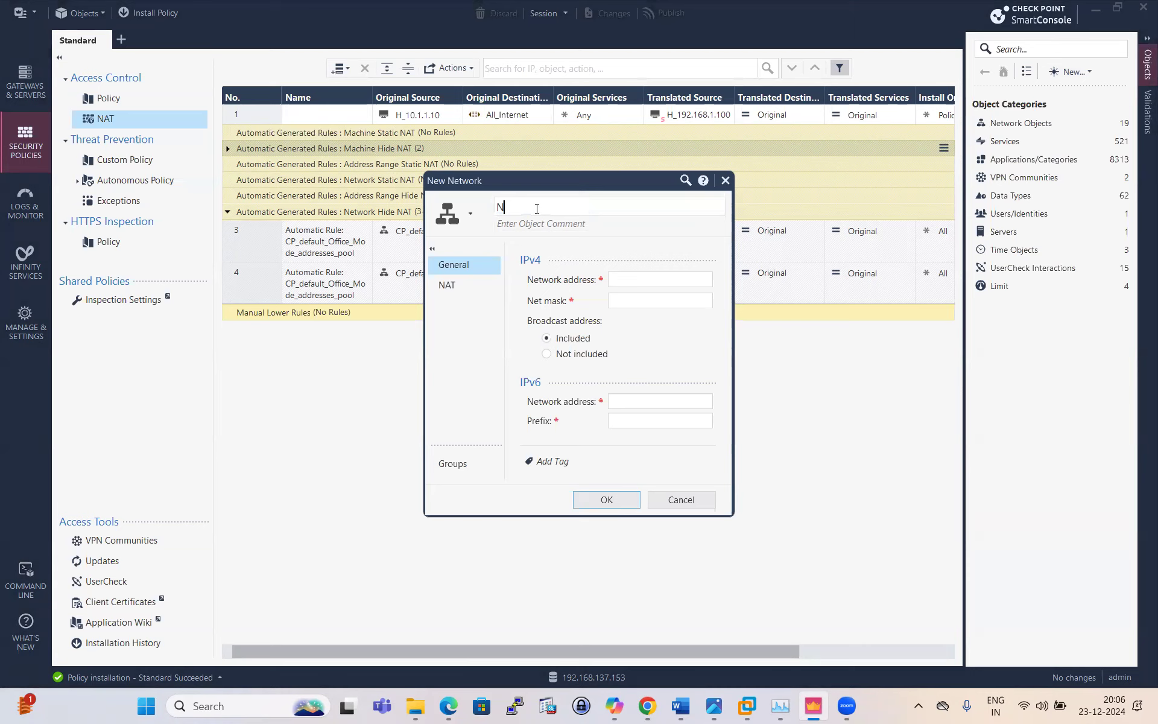
{"action": "type", "text": "_10.10.10.10"}
Set the network object's IPv4 network address to 10.10.10.0 and its net mask to 255.255.255.0.
{"action": "left_click", "coordinate": [626, 280]}
{"action": "type", "text": "10"}
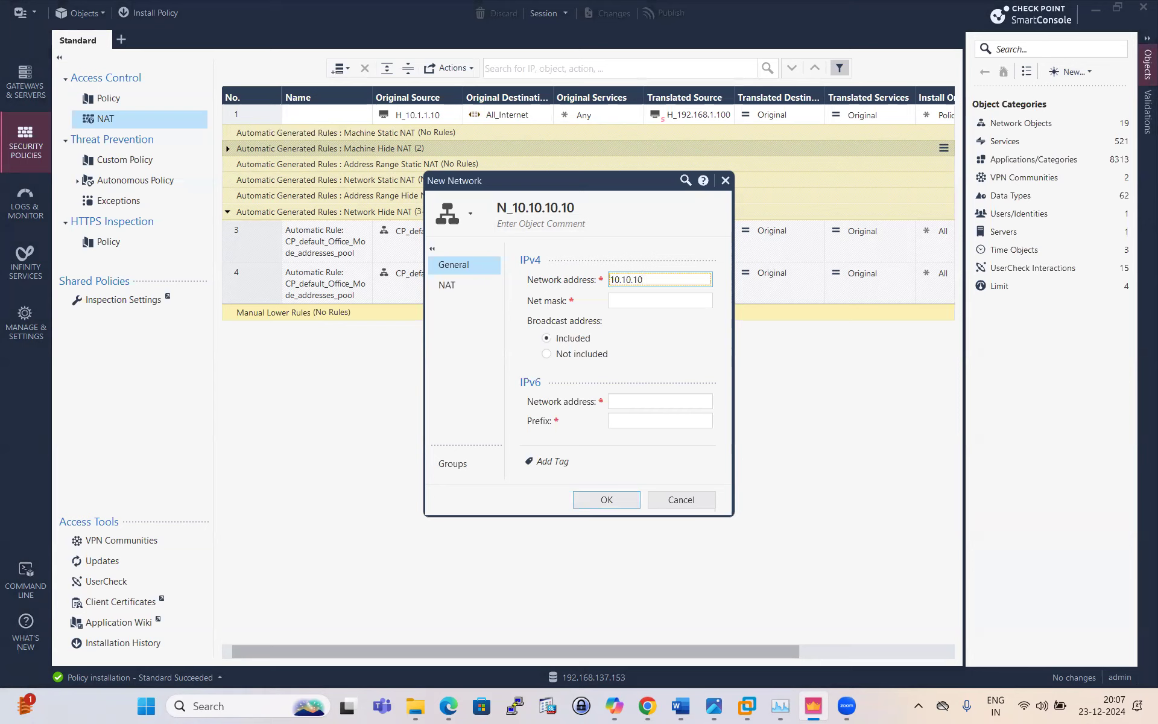
{"action": "left_click", "coordinate": [650, 300]}
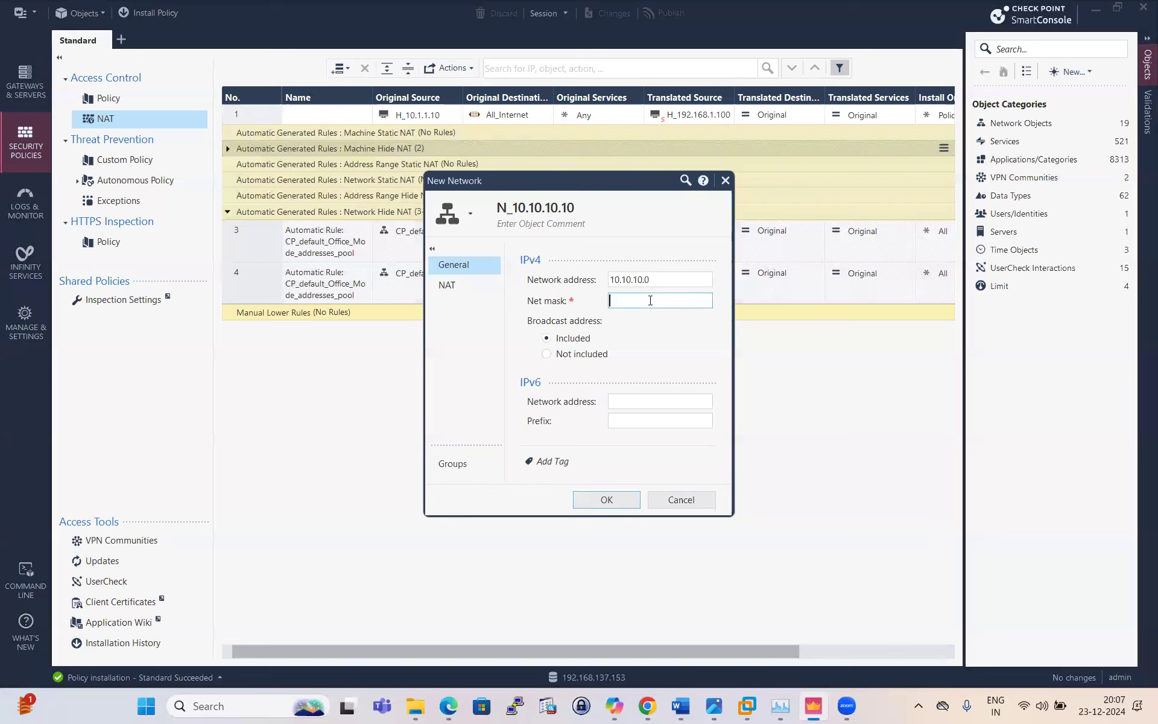
{"action": "type", "text": "255.255.255.0"}
Enable automatic address translation rules for the network with the Hide method behind the gateway, and save the object.
{"action": "left_click", "coordinate": [472, 284]}
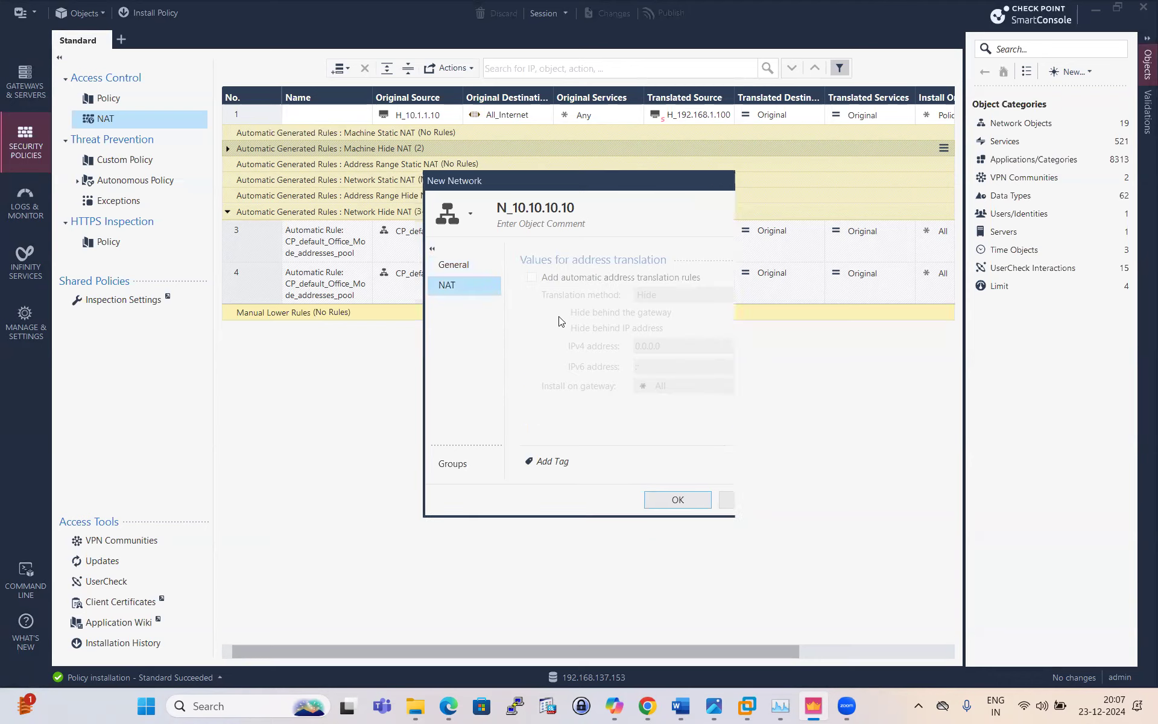
{"action": "left_click", "coordinate": [532, 277]}
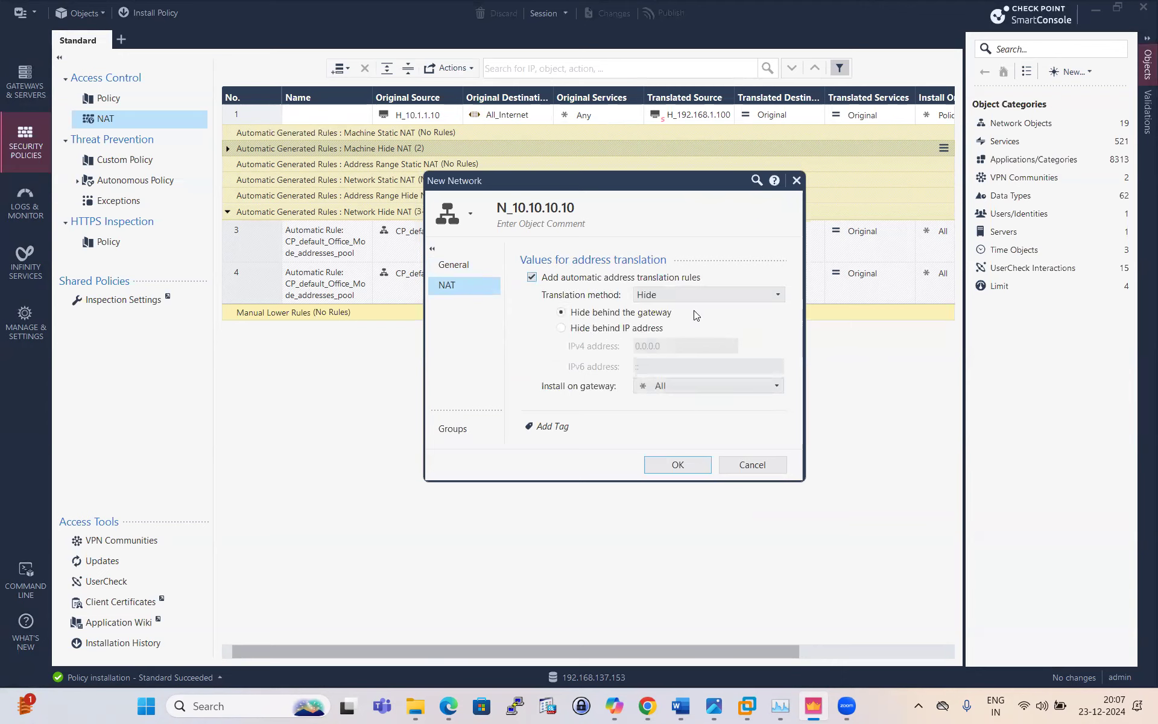
{"action": "left_click", "coordinate": [678, 464]}
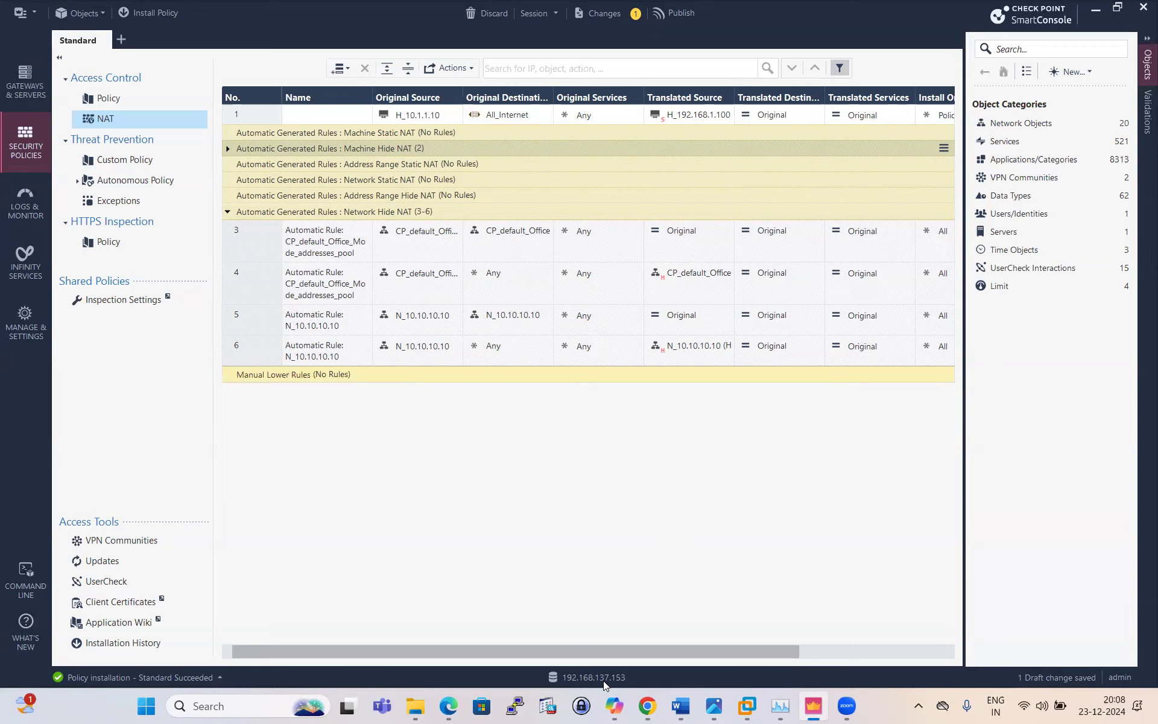
Switch to the PDF in Edge and write a boxed 10.10.10.0 beside the NAT priority list, with arrows leading to NAT and HIDE.
{"action": "left_click", "coordinate": [451, 709]}
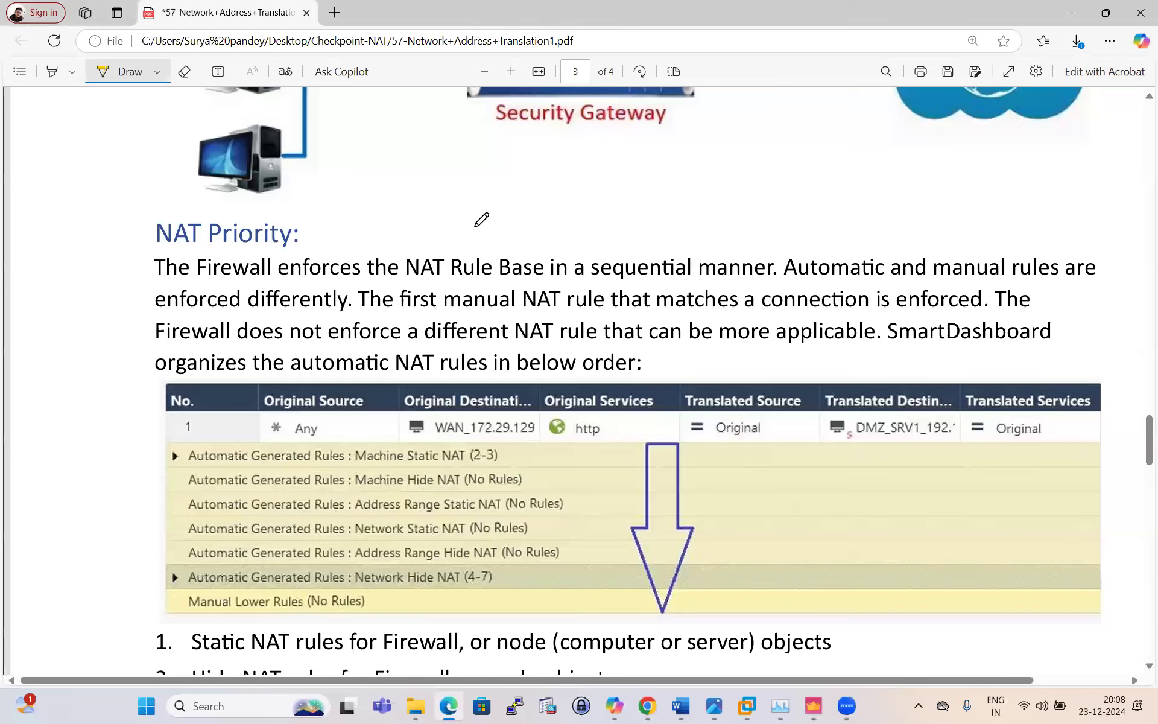
{"action": "scroll", "coordinate": [549, 237], "scroll_direction": "down", "scroll_amount": 6}
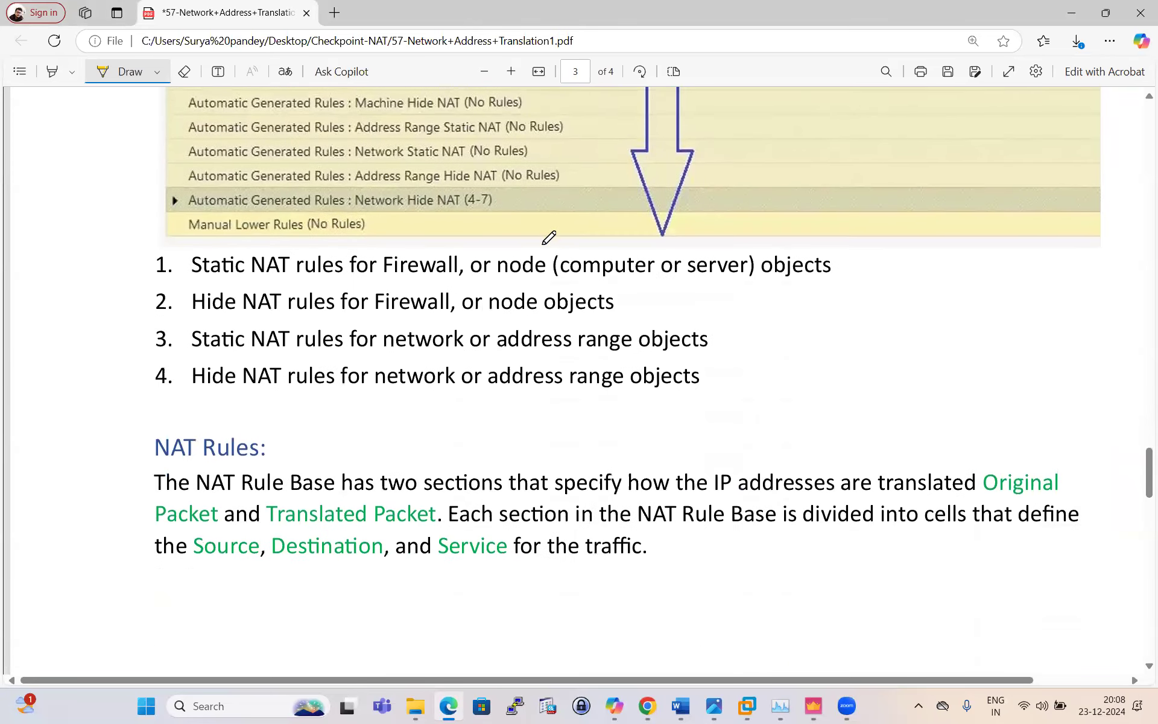
{"action": "scroll", "coordinate": [554, 253], "scroll_direction": "up", "scroll_amount": 2}
{"action": "scroll", "coordinate": [562, 277], "scroll_direction": "up", "scroll_amount": 2}
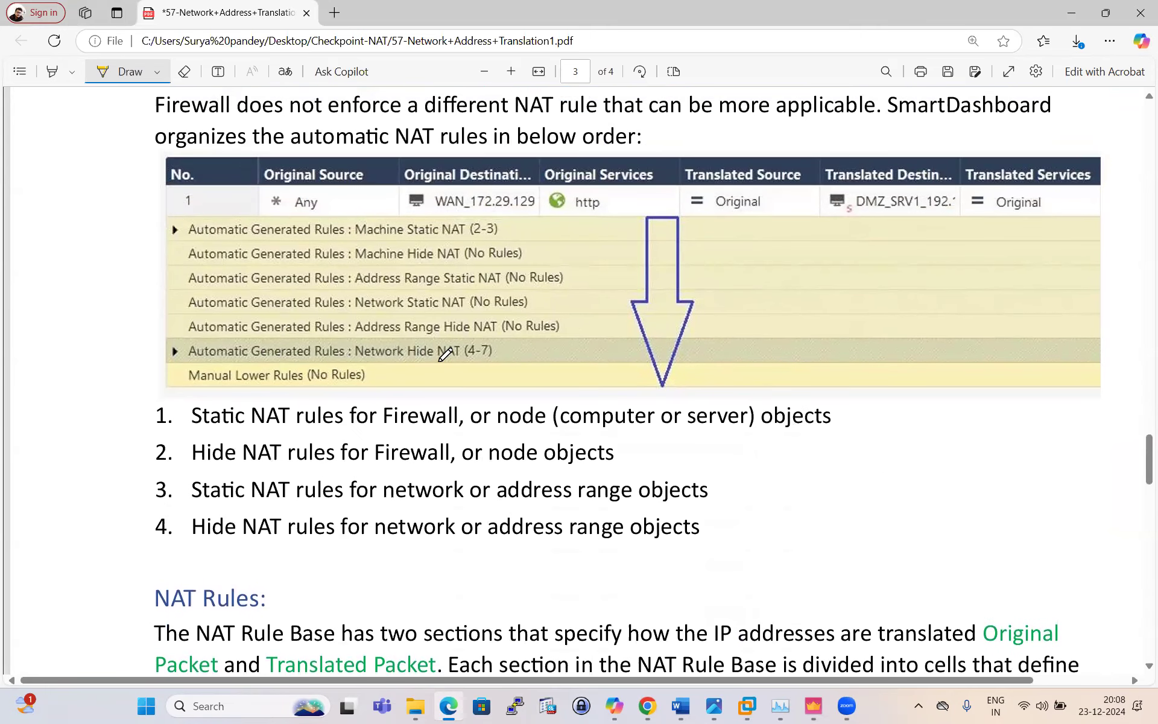
{"action": "mouse_move", "coordinate": [794, 474]}
{"action": "left_mouse_down"}
{"action": "mouse_move", "coordinate": [802, 493]}
{"action": "mouse_move", "coordinate": [839, 478]}
{"action": "left_mouse_up"}
{"action": "left_click", "coordinate": [834, 478]}
{"action": "mouse_move", "coordinate": [844, 468]}
{"action": "left_mouse_down"}
{"action": "mouse_move", "coordinate": [847, 478]}
{"action": "mouse_move", "coordinate": [921, 444]}
{"action": "mouse_move", "coordinate": [905, 463]}
{"action": "left_mouse_up"}
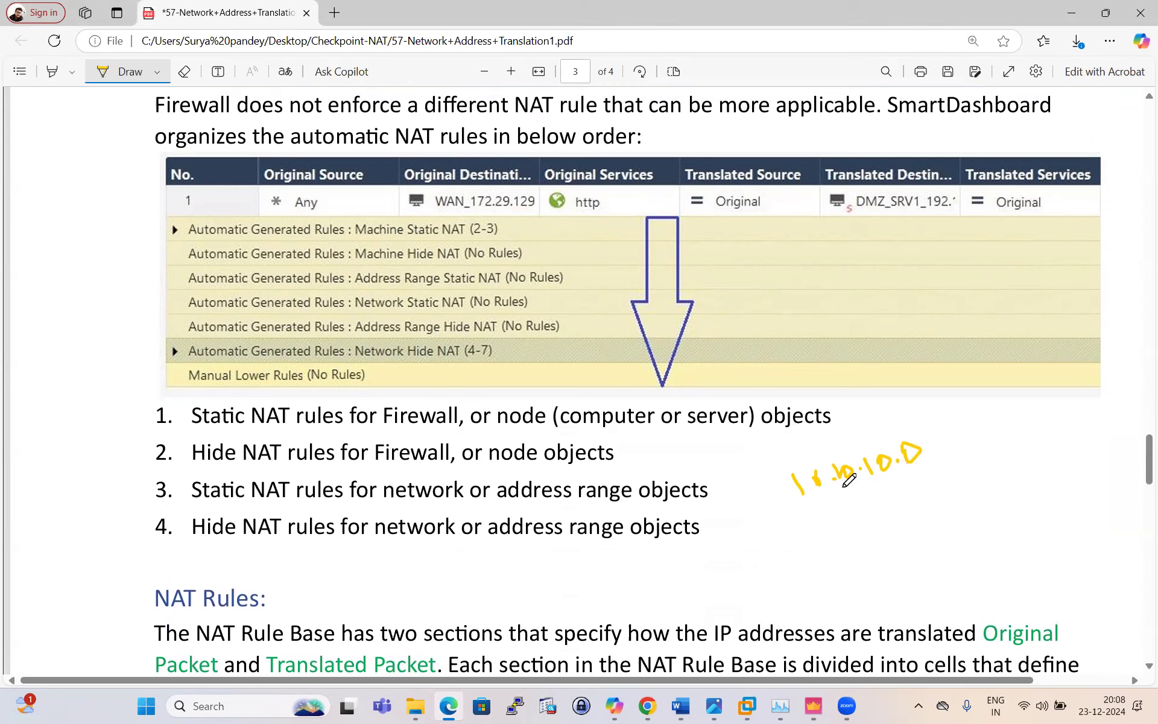
{"action": "mouse_move", "coordinate": [785, 480]}
{"action": "left_mouse_down"}
{"action": "mouse_move", "coordinate": [773, 483]}
{"action": "mouse_move", "coordinate": [941, 425]}
{"action": "mouse_move", "coordinate": [796, 504]}
{"action": "mouse_move", "coordinate": [783, 490]}
{"action": "mouse_move", "coordinate": [773, 536]}
{"action": "mouse_move", "coordinate": [797, 530]}
{"action": "mouse_move", "coordinate": [799, 561]}
{"action": "mouse_move", "coordinate": [822, 543]}
{"action": "mouse_move", "coordinate": [835, 556]}
{"action": "mouse_move", "coordinate": [844, 547]}
{"action": "mouse_move", "coordinate": [852, 572]}
{"action": "mouse_move", "coordinate": [917, 527]}
{"action": "mouse_move", "coordinate": [915, 549]}
{"action": "mouse_move", "coordinate": [965, 533]}
{"action": "mouse_move", "coordinate": [973, 506]}
{"action": "mouse_move", "coordinate": [1032, 528]}
{"action": "mouse_move", "coordinate": [1043, 513]}
{"action": "left_mouse_up"}
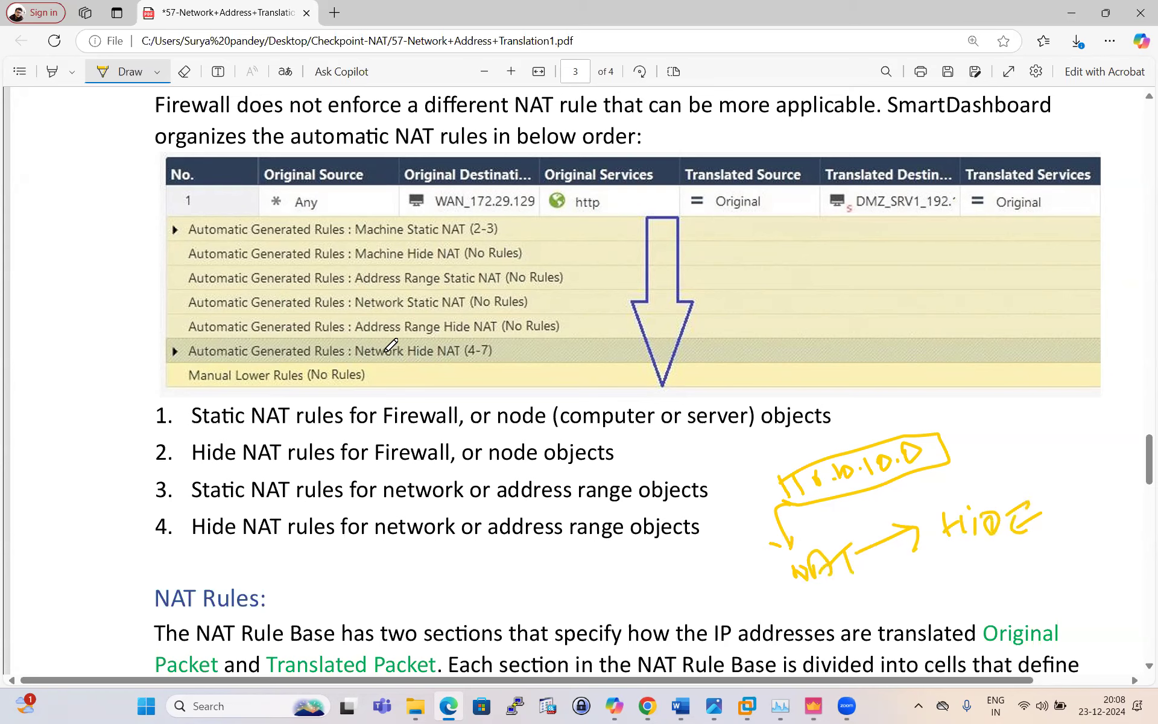
Circle the Network Hide NAT entry, outline the handwritten address again, and sketch two small boxes around the notes.
{"action": "mouse_move", "coordinate": [353, 338]}
{"action": "left_mouse_down"}
{"action": "mouse_move", "coordinate": [473, 361]}
{"action": "mouse_move", "coordinate": [434, 336]}
{"action": "mouse_move", "coordinate": [375, 332]}
{"action": "mouse_move", "coordinate": [360, 345]}
{"action": "left_mouse_up"}
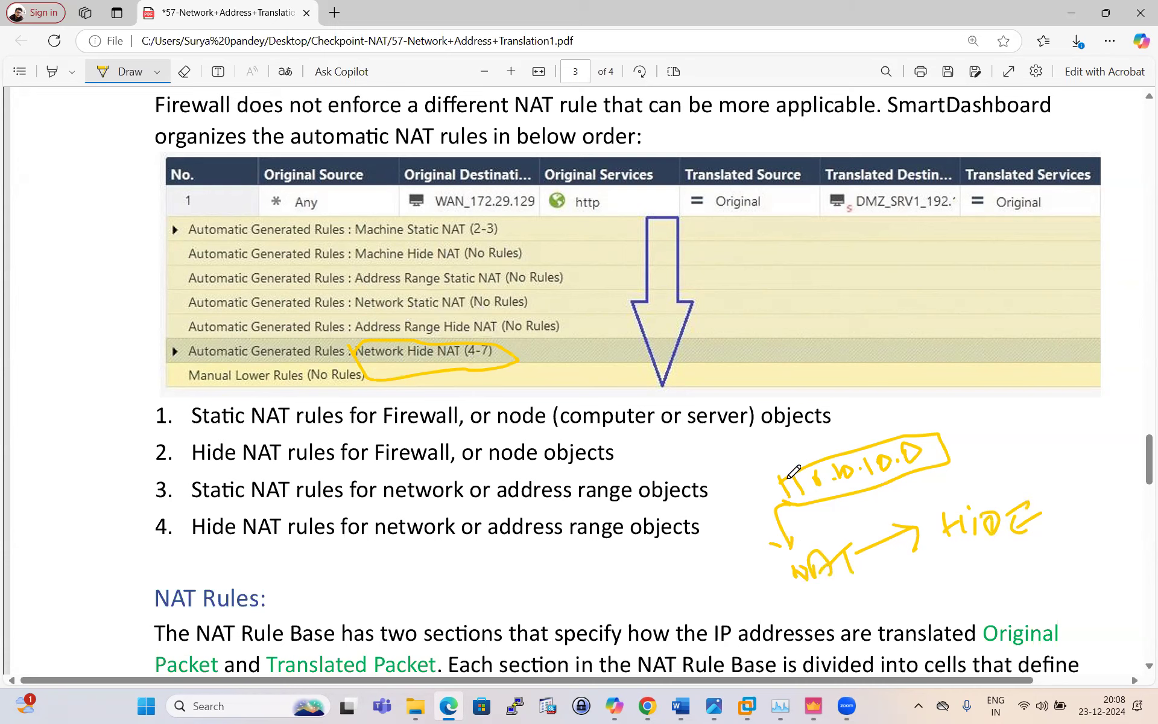
{"action": "mouse_move", "coordinate": [771, 458]}
{"action": "left_mouse_down"}
{"action": "mouse_move", "coordinate": [791, 503]}
{"action": "mouse_move", "coordinate": [878, 436]}
{"action": "mouse_move", "coordinate": [963, 446]}
{"action": "mouse_move", "coordinate": [906, 477]}
{"action": "mouse_move", "coordinate": [790, 503]}
{"action": "left_mouse_up"}
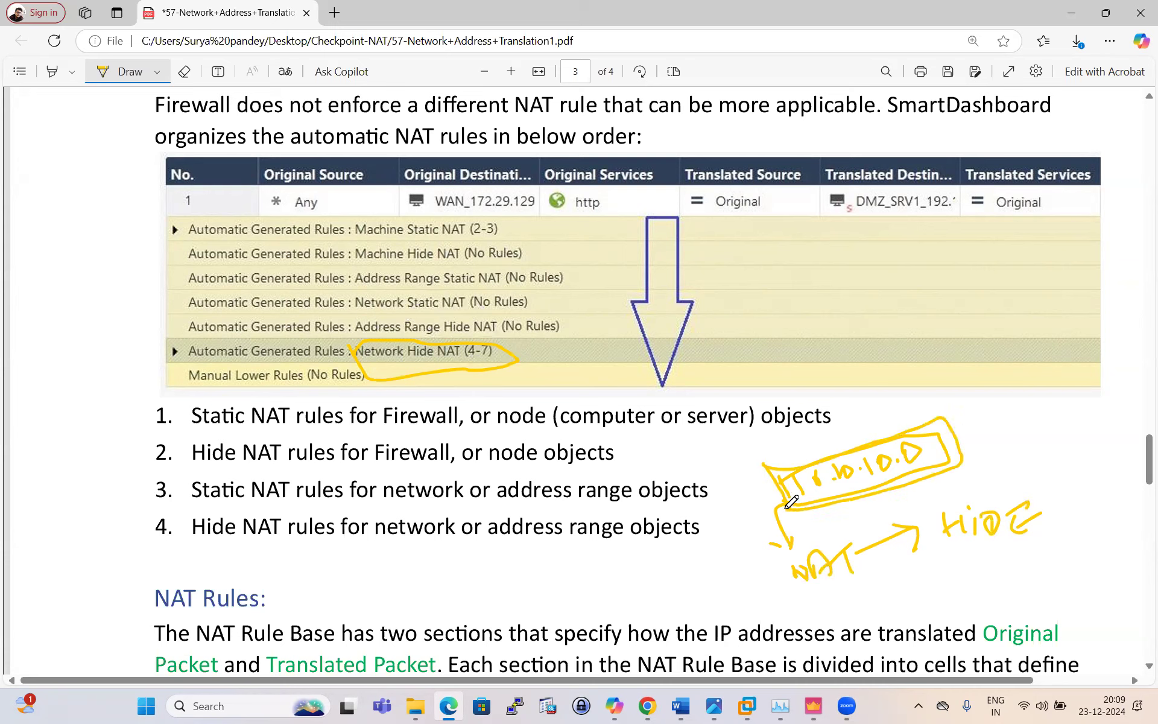
{"action": "mouse_move", "coordinate": [1005, 416]}
{"action": "left_mouse_down"}
{"action": "mouse_move", "coordinate": [1022, 463]}
{"action": "mouse_move", "coordinate": [1081, 418]}
{"action": "mouse_move", "coordinate": [1019, 464]}
{"action": "left_mouse_up"}
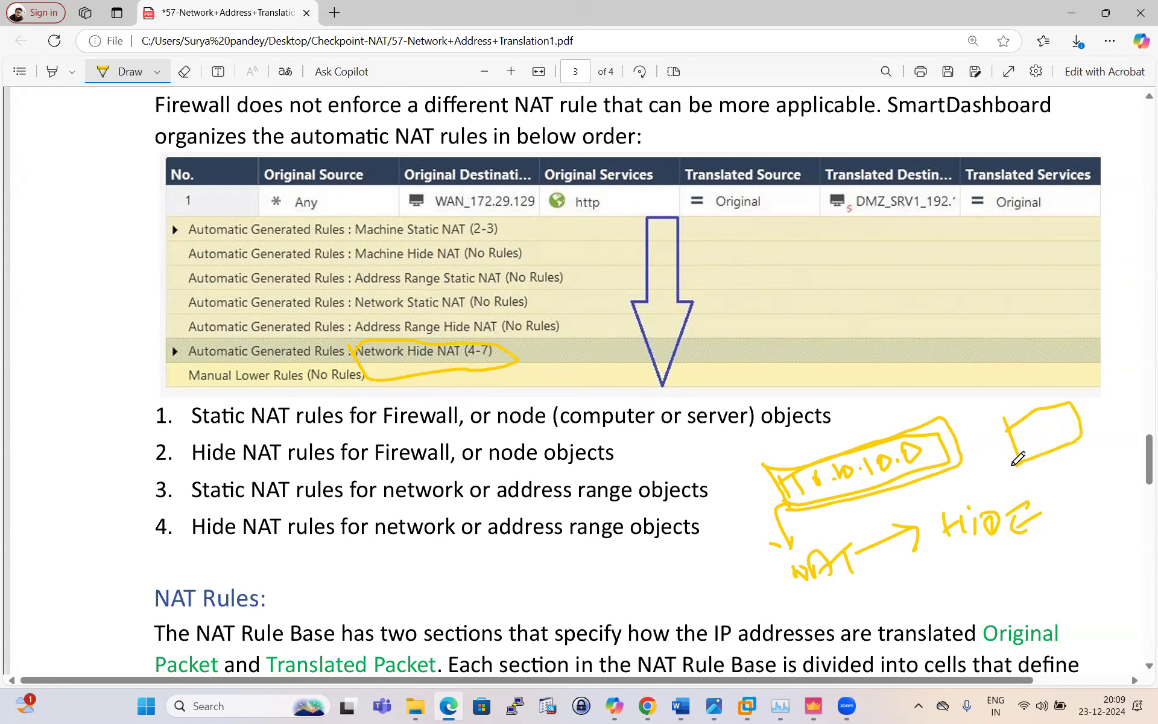
{"action": "mouse_move", "coordinate": [907, 573]}
{"action": "left_mouse_down"}
{"action": "mouse_move", "coordinate": [915, 605]}
{"action": "mouse_move", "coordinate": [966, 577]}
{"action": "mouse_move", "coordinate": [918, 599]}
{"action": "left_mouse_up"}
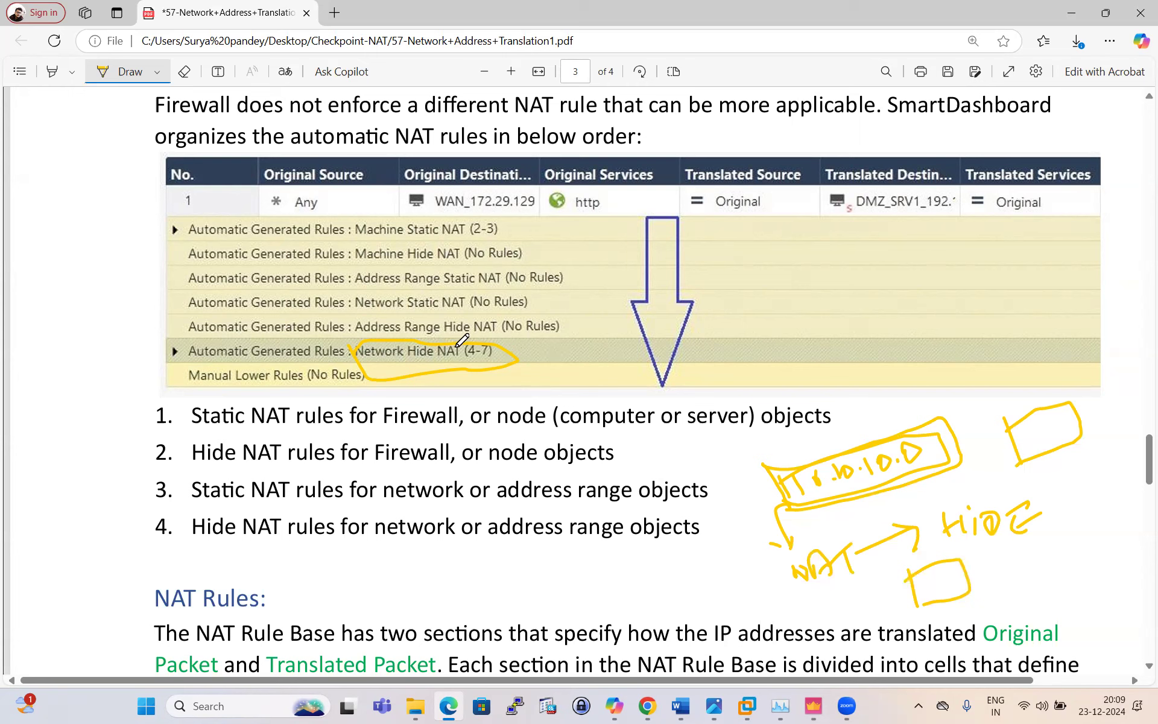
Switch to SmartConsole and add a new rule at the top of the NAT rule base.
{"action": "left_click", "coordinate": [813, 707]}
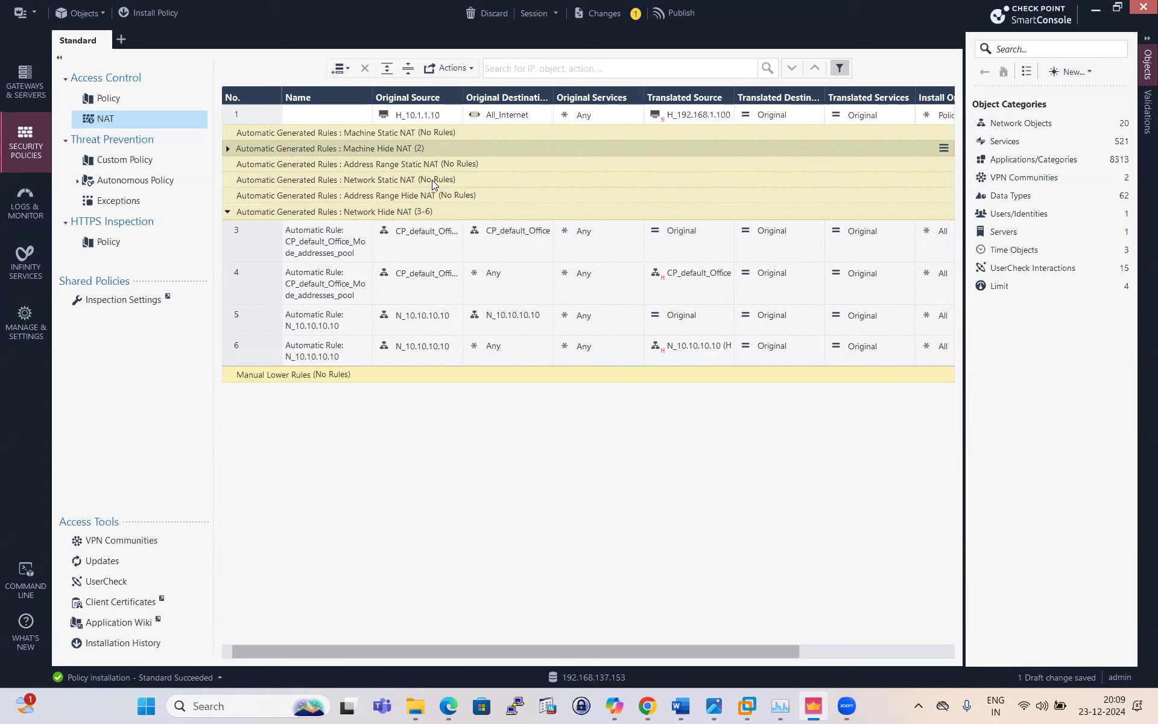
{"action": "left_click", "coordinate": [345, 69]}
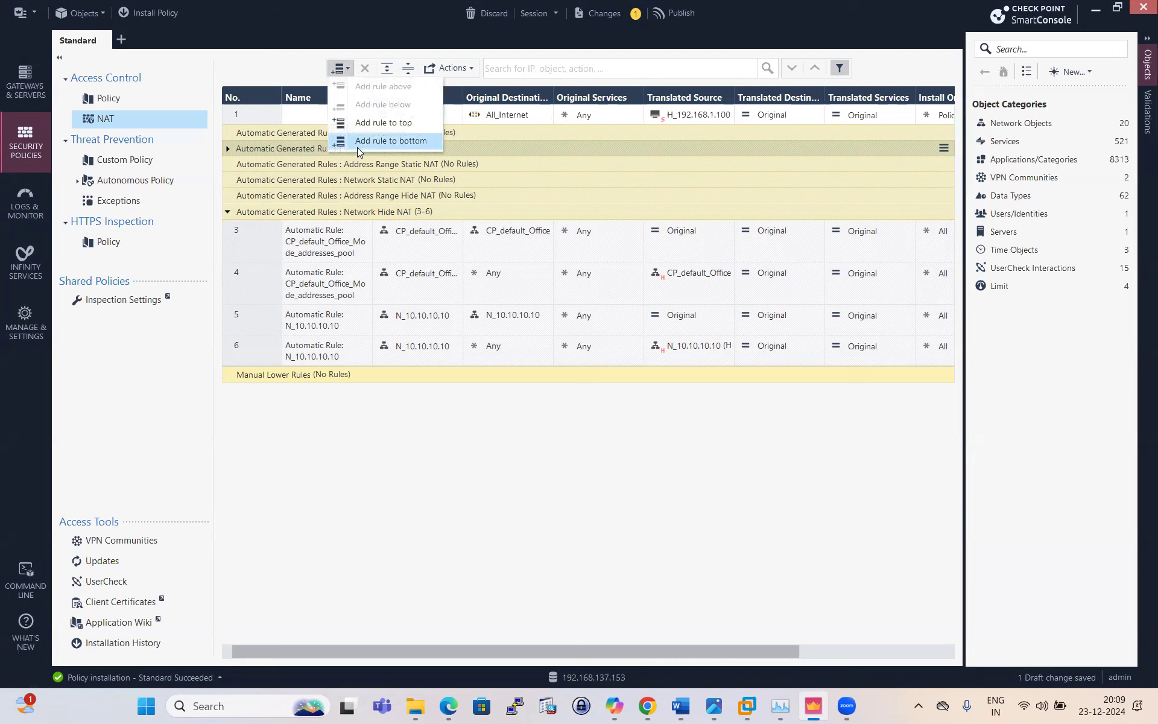
{"action": "left_click", "coordinate": [412, 139]}
{"action": "left_click", "coordinate": [344, 68]}
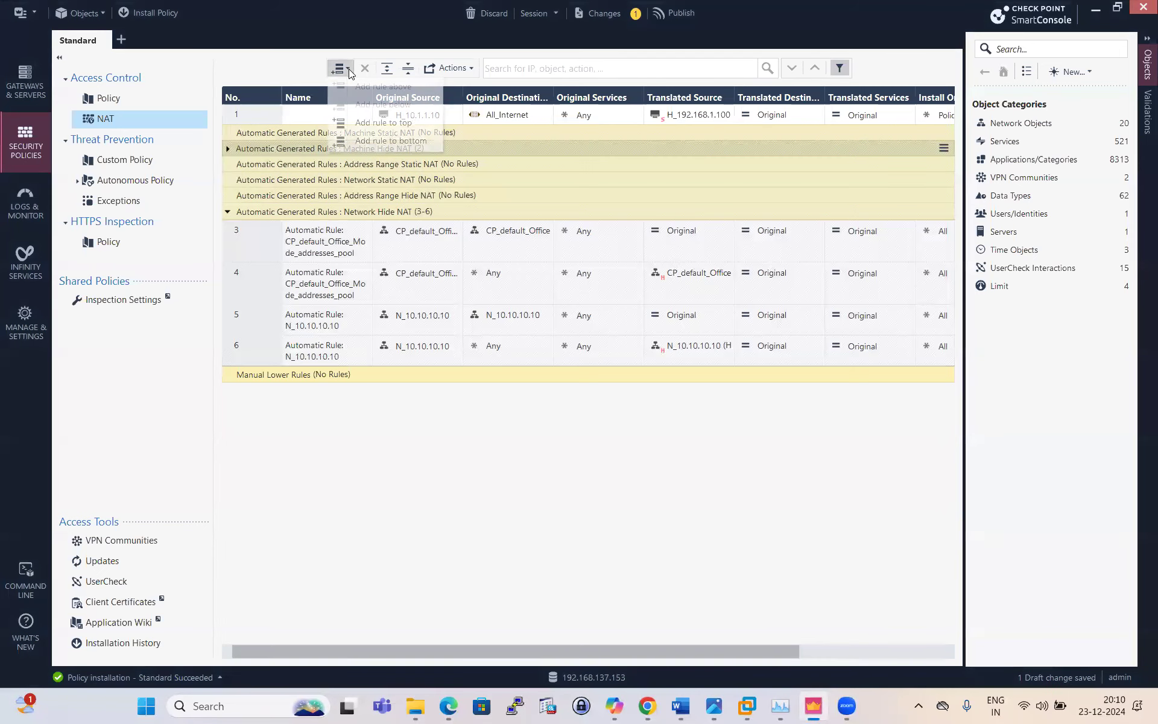
{"action": "left_click", "coordinate": [403, 124]}
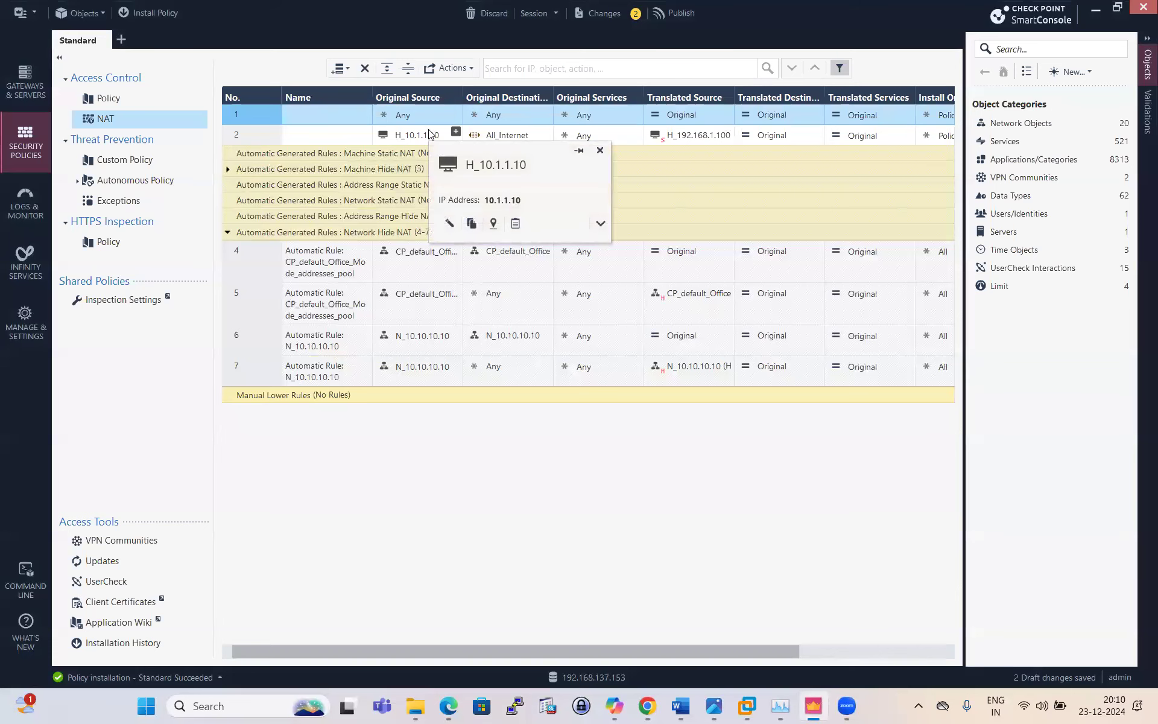
Fill the new top NAT rule with original source N_10.10.10.10, original destination All_Internet and translated source H_192.168.1.100.
{"action": "left_click_drag", "start_coordinate": [420, 139], "coordinate": [421, 116]}
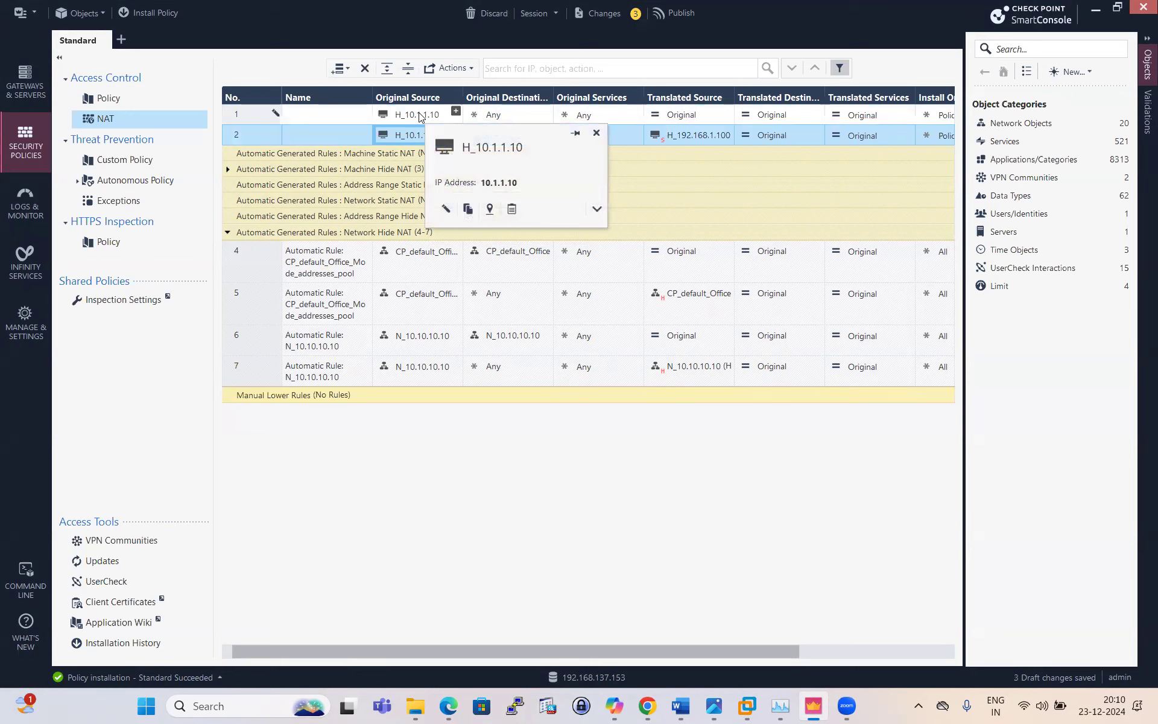
{"action": "left_click", "coordinate": [455, 111]}
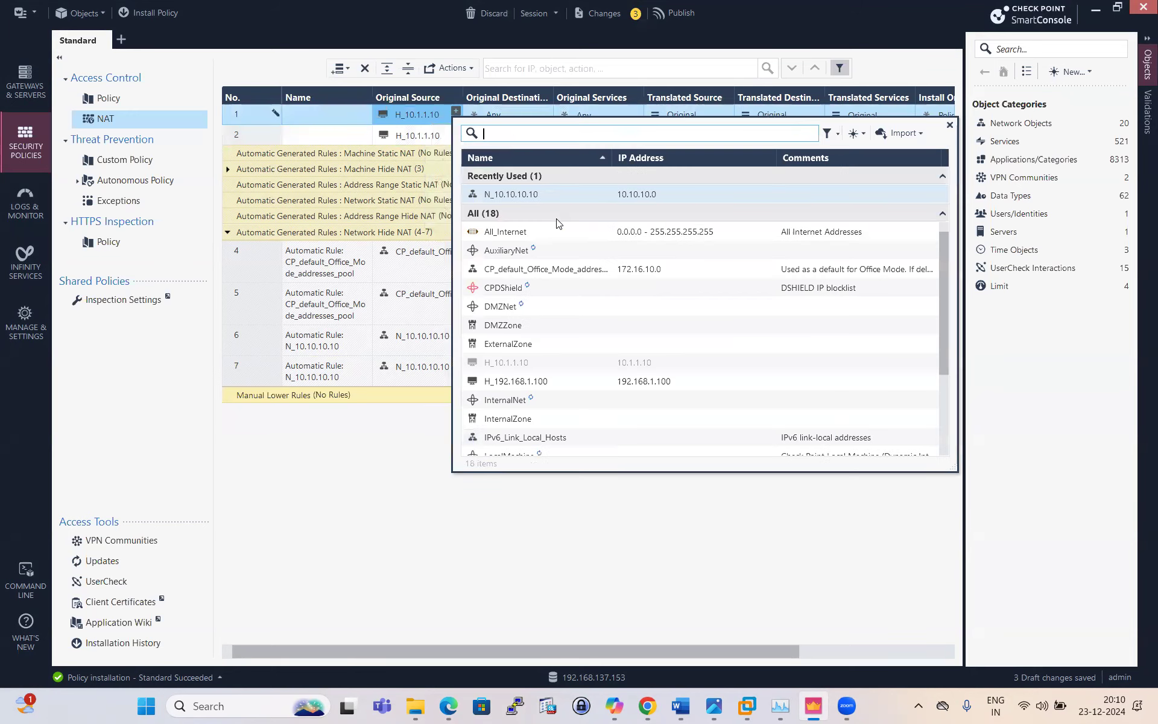
{"action": "left_click", "coordinate": [524, 195]}
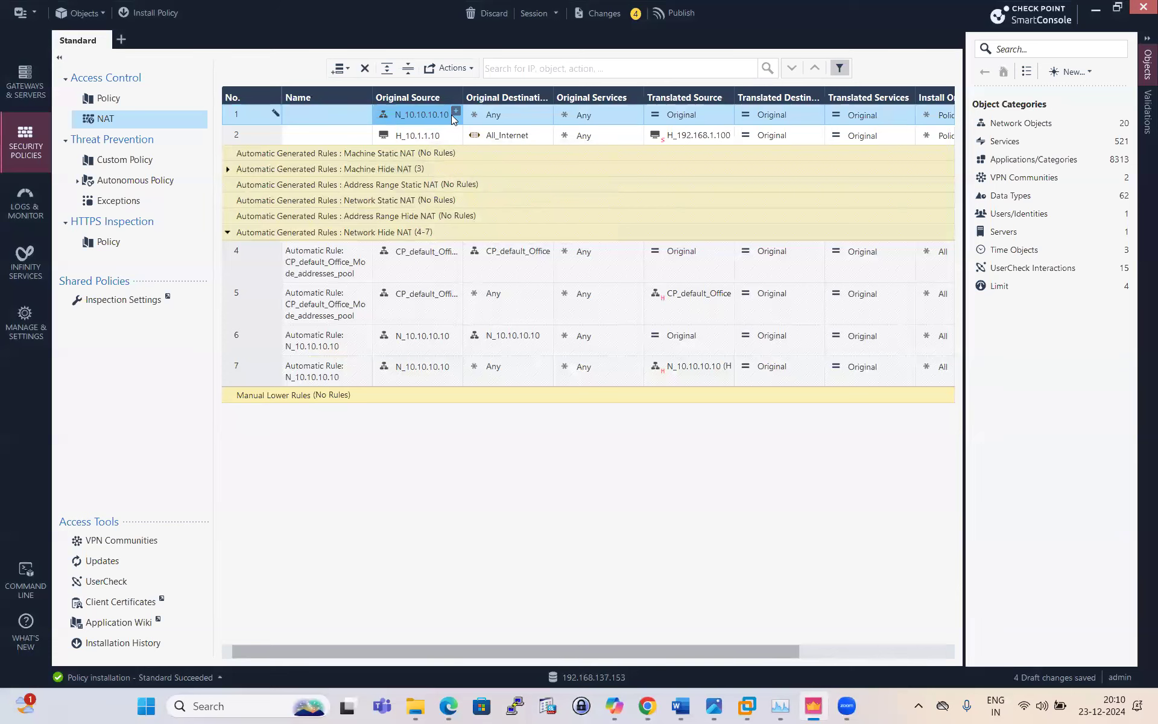
{"action": "left_click_drag", "start_coordinate": [512, 136], "coordinate": [506, 115]}
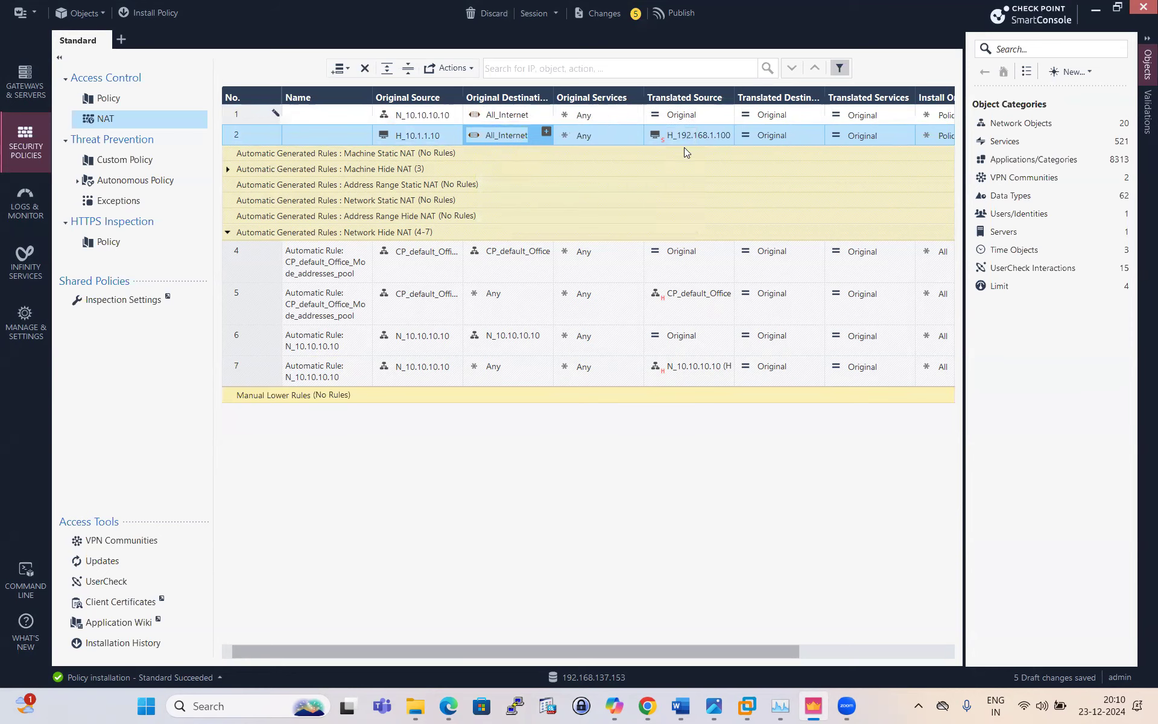
{"action": "left_click_drag", "start_coordinate": [690, 141], "coordinate": [694, 116]}
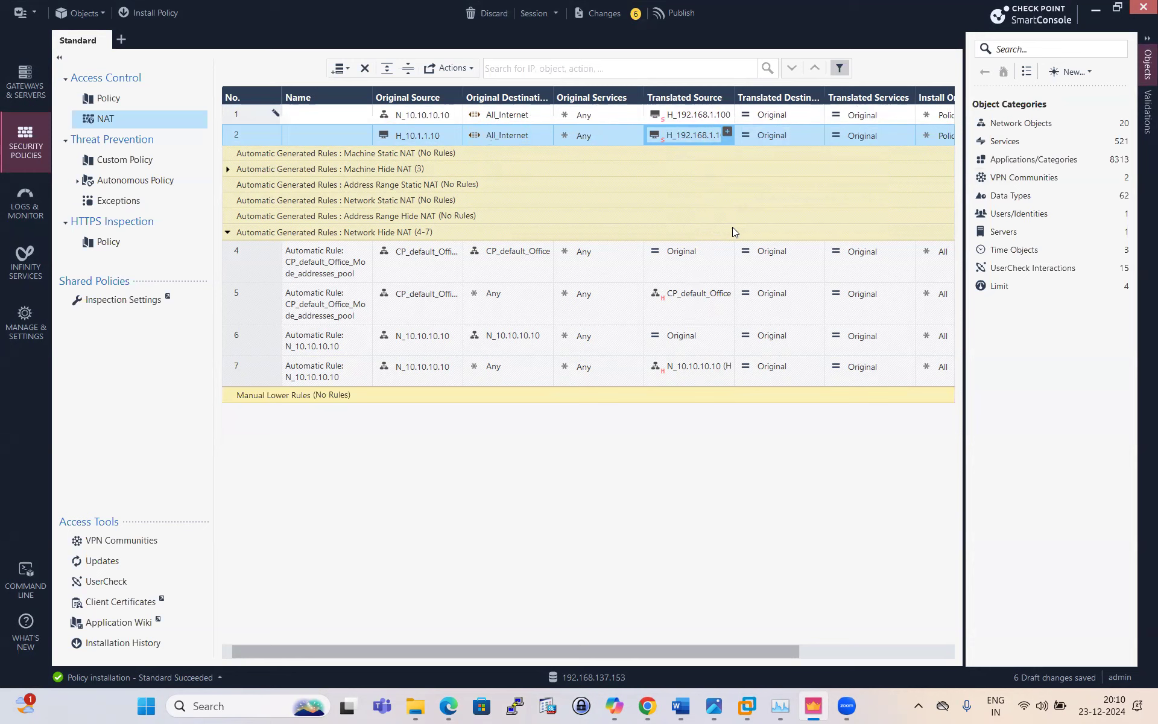
Publish the draft changes with the policy installation and open the list of recent tasks.
{"action": "left_click", "coordinate": [158, 13]}
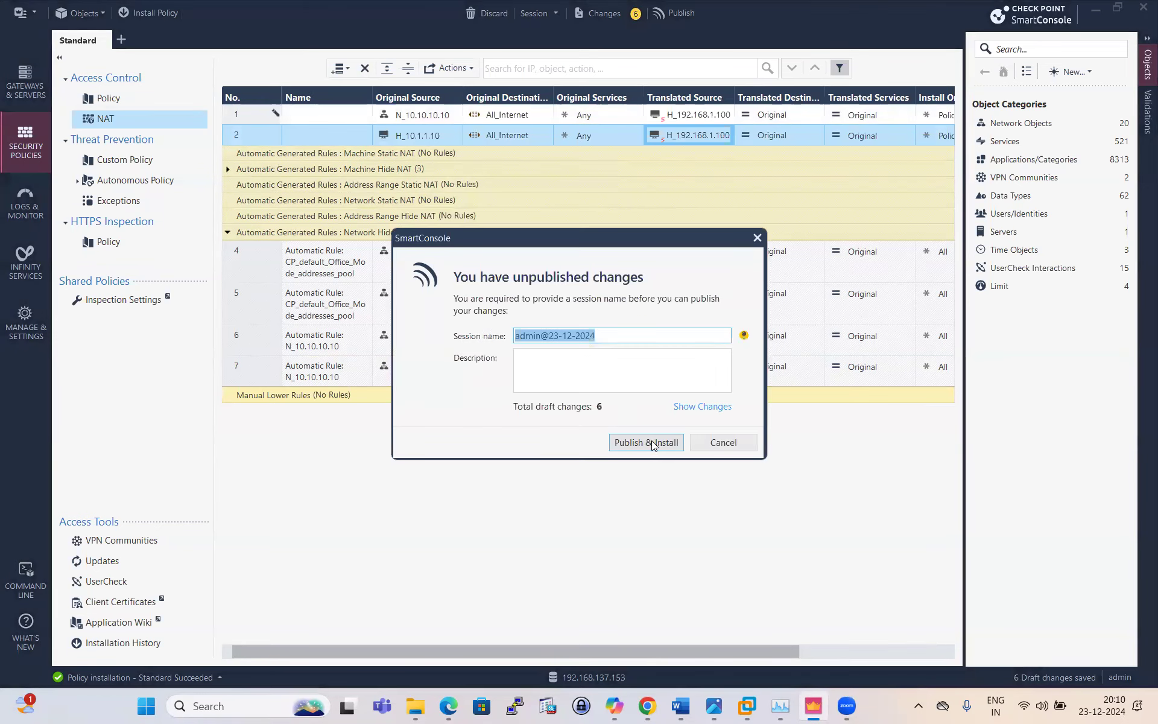
{"action": "left_click", "coordinate": [652, 440]}
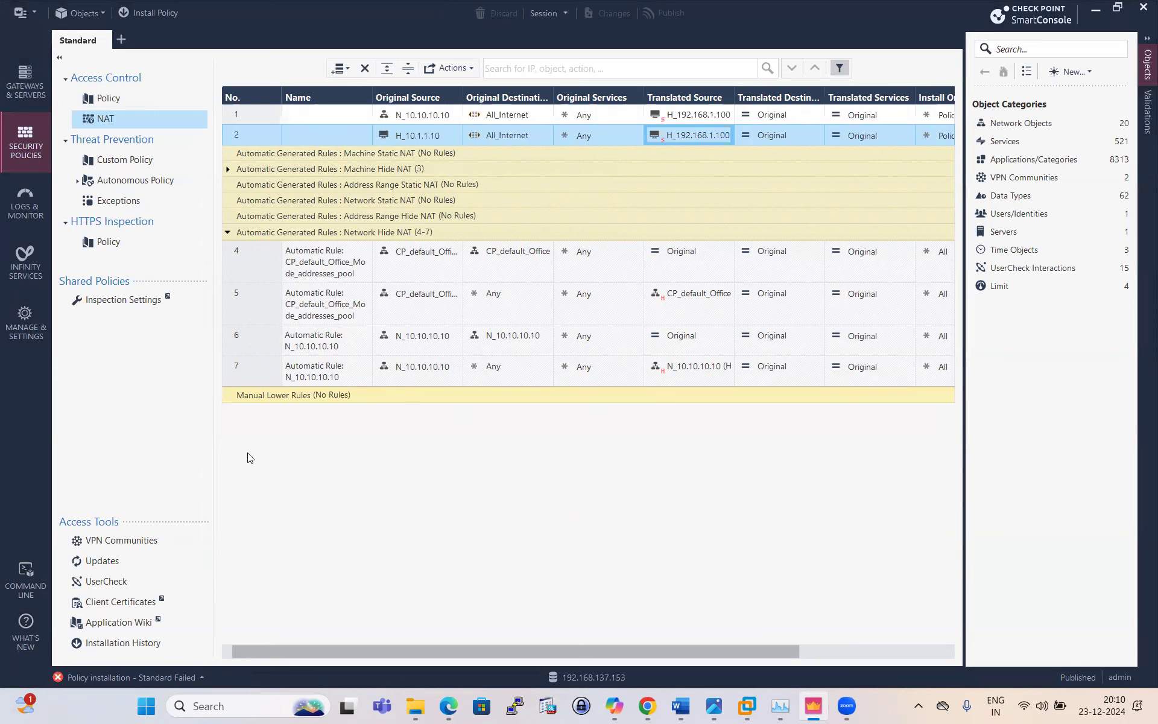
{"action": "left_click", "coordinate": [202, 676]}
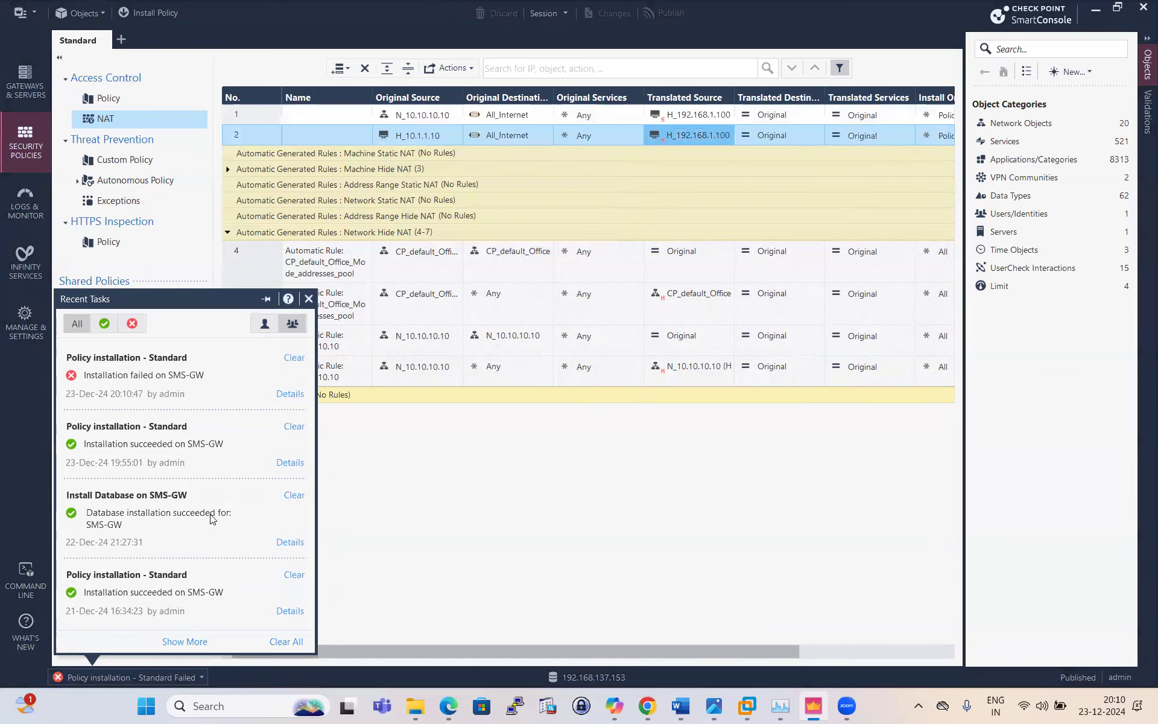
Review the failed policy installation's details and remove H_192.168.1.100 from the first NAT rule's translated source.
{"action": "left_click", "coordinate": [290, 394]}
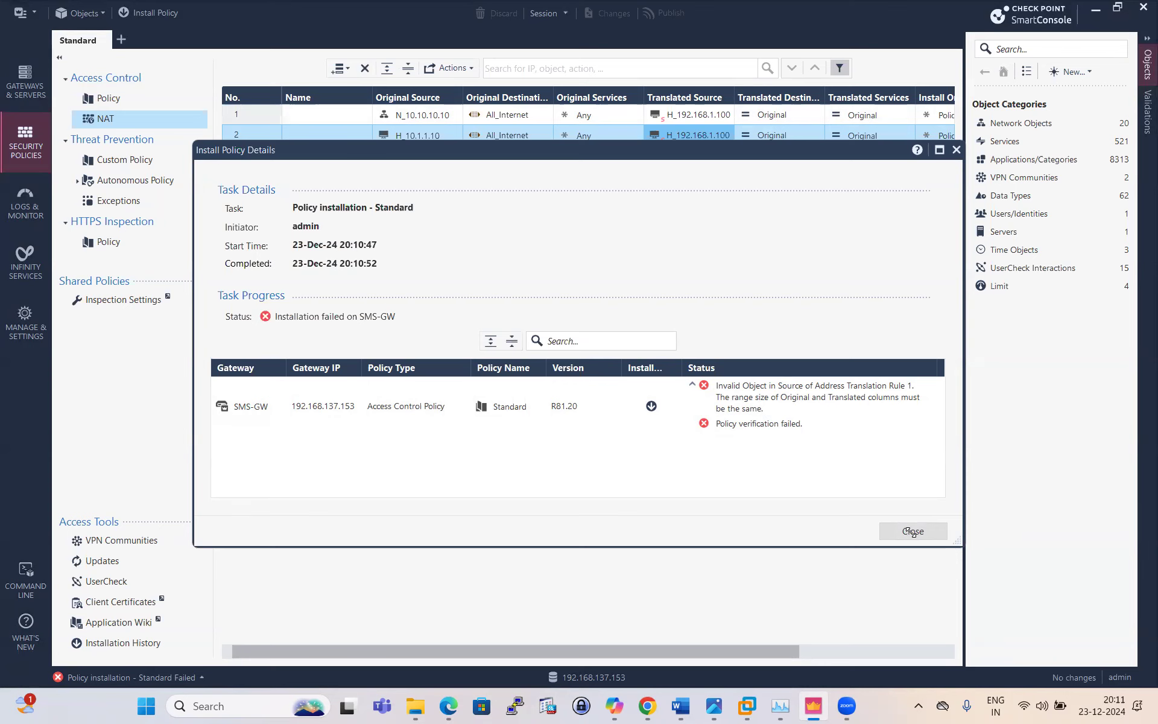
{"action": "left_click", "coordinate": [912, 531]}
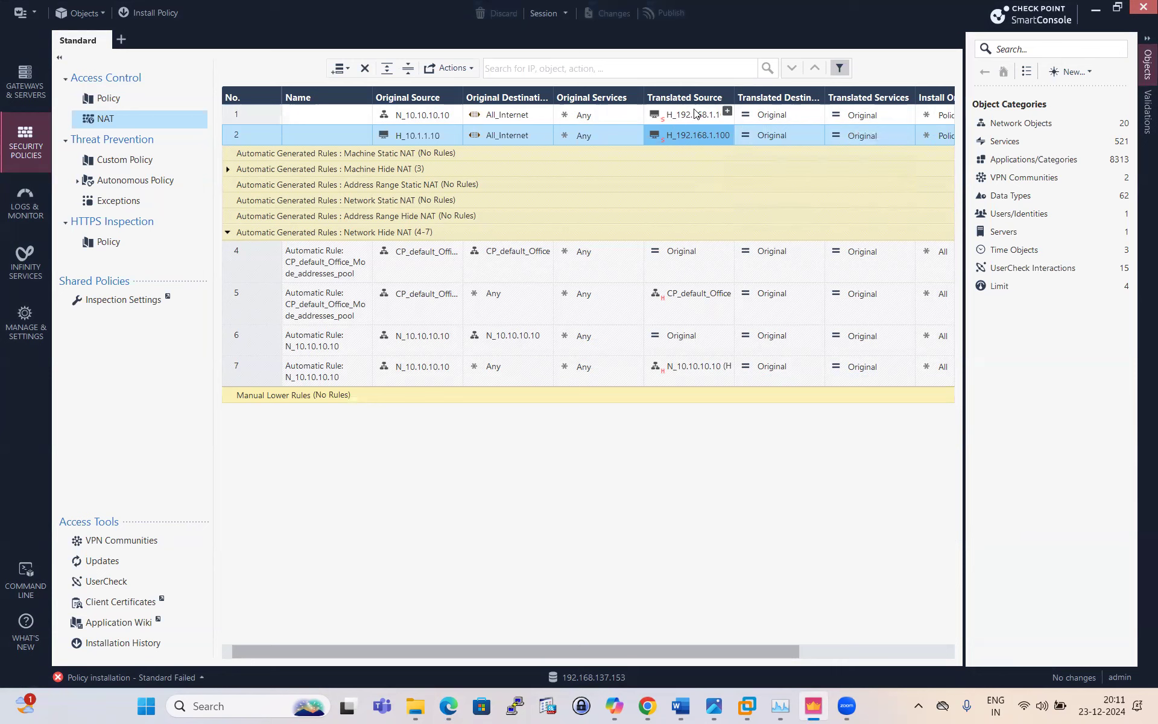
{"action": "mouse_move", "coordinate": [689, 114]}
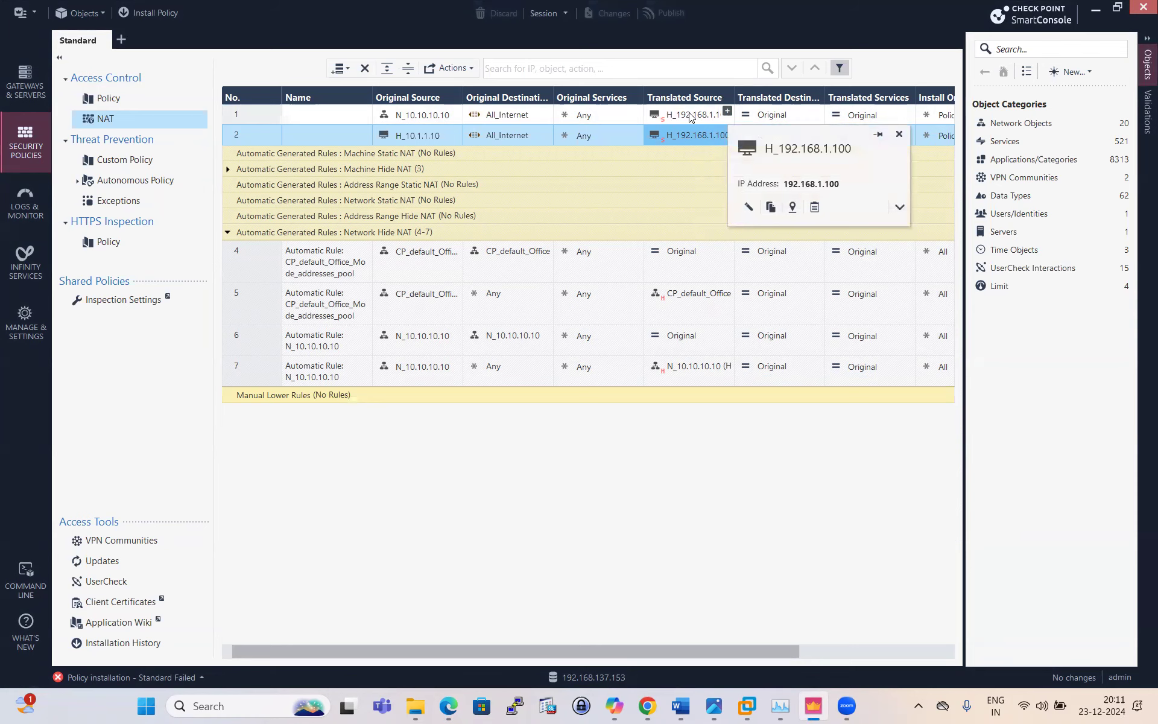
{"action": "right_click", "coordinate": [688, 112]}
{"action": "left_click", "coordinate": [739, 181]}
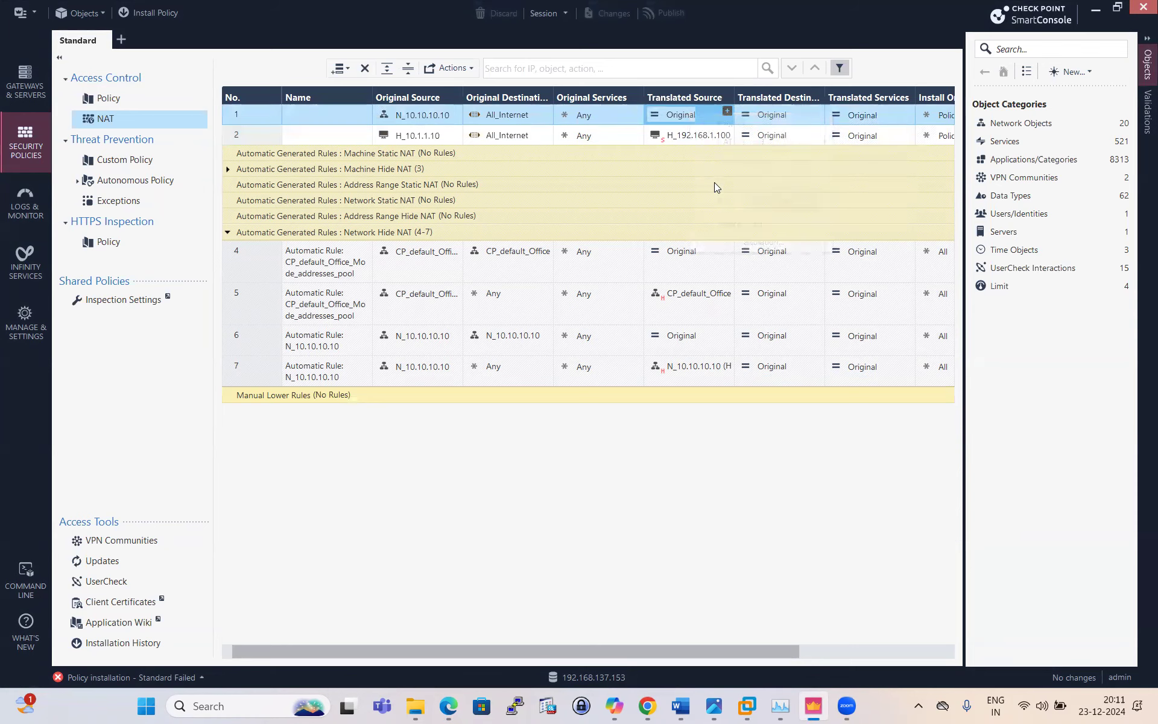
Publish the draft change and install the Standard policy on SMS-GW.
{"action": "left_click", "coordinate": [158, 13]}
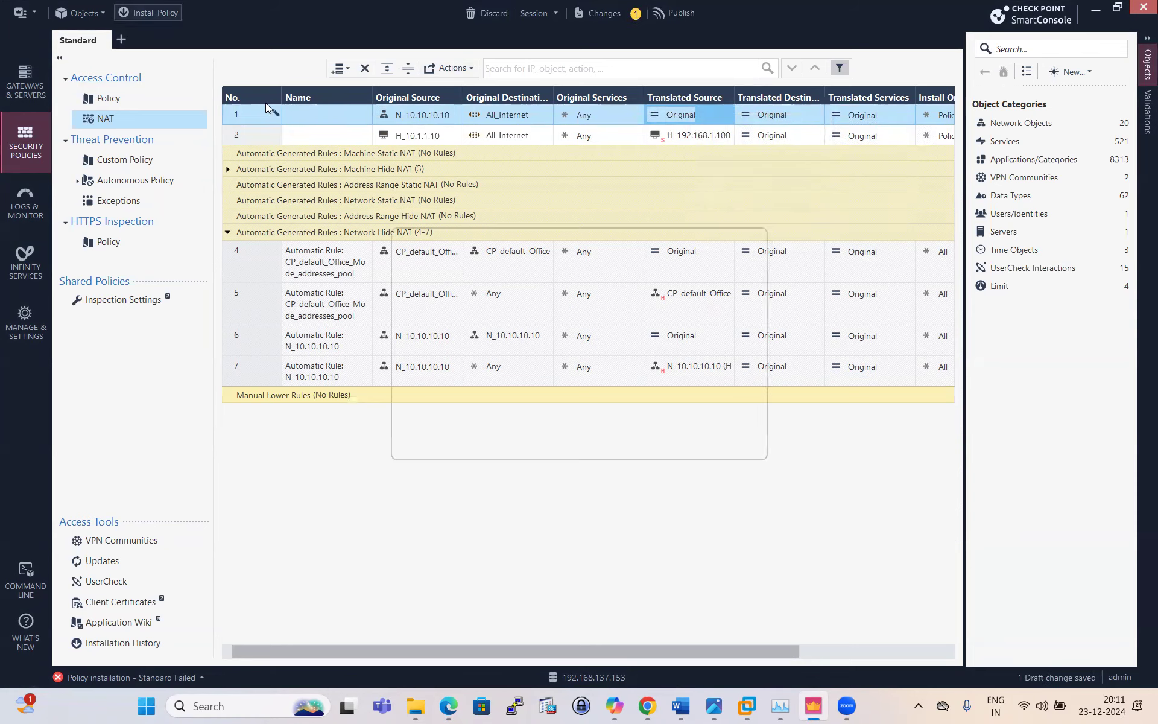
{"action": "left_click", "coordinate": [636, 444]}
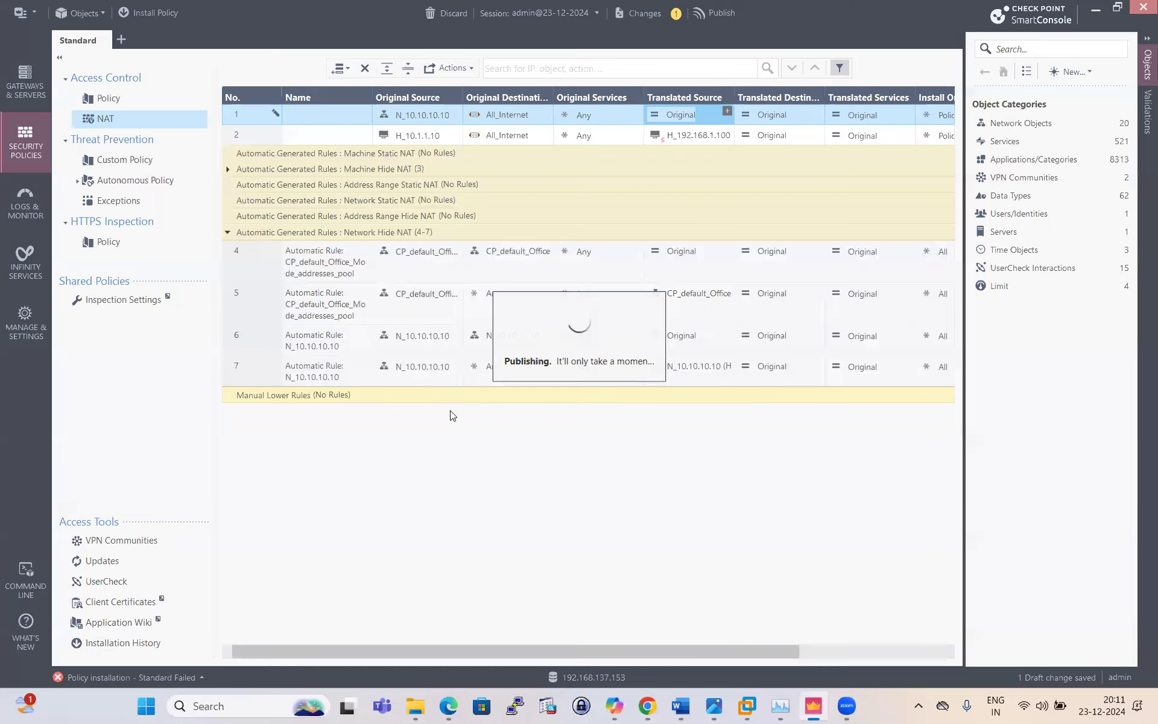
{"action": "left_click", "coordinate": [832, 556]}
Reload the NAT rule base and examine the automatic rule sections, particularly Network Static NAT.
{"action": "mouse_move", "coordinate": [382, 343]}
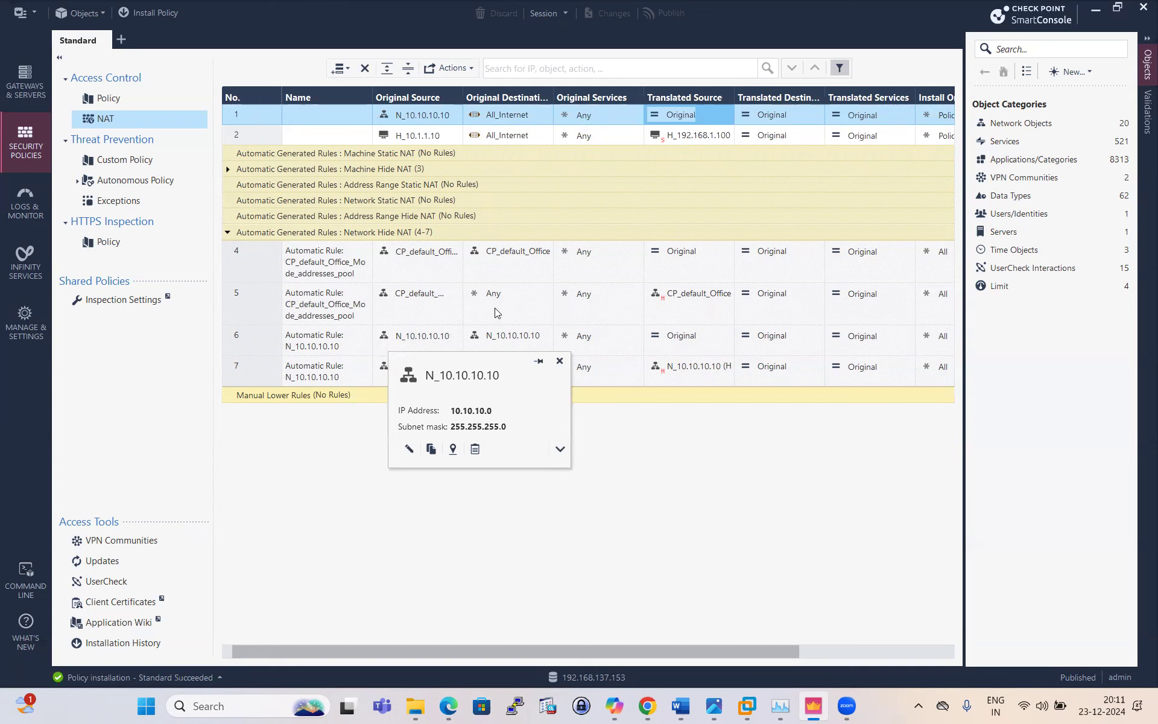
{"action": "left_click", "coordinate": [117, 99]}
{"action": "left_click", "coordinate": [115, 119]}
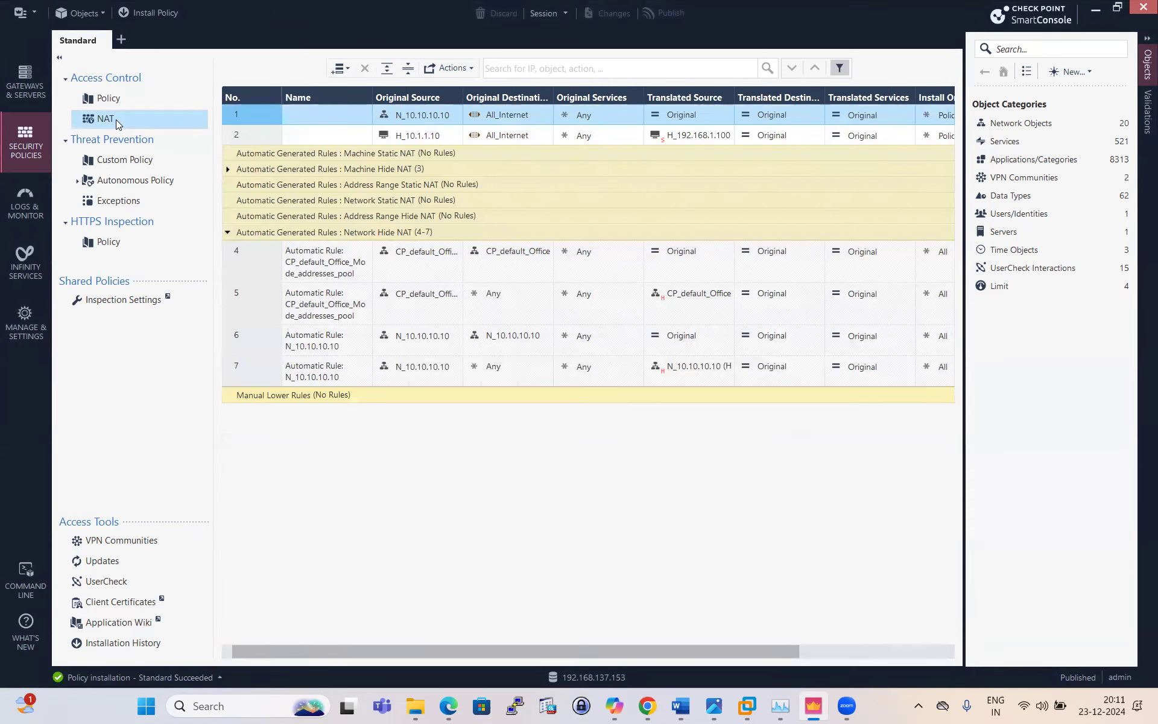
{"action": "left_click", "coordinate": [122, 103]}
{"action": "left_click", "coordinate": [117, 118]}
{"action": "left_click", "coordinate": [380, 204]}
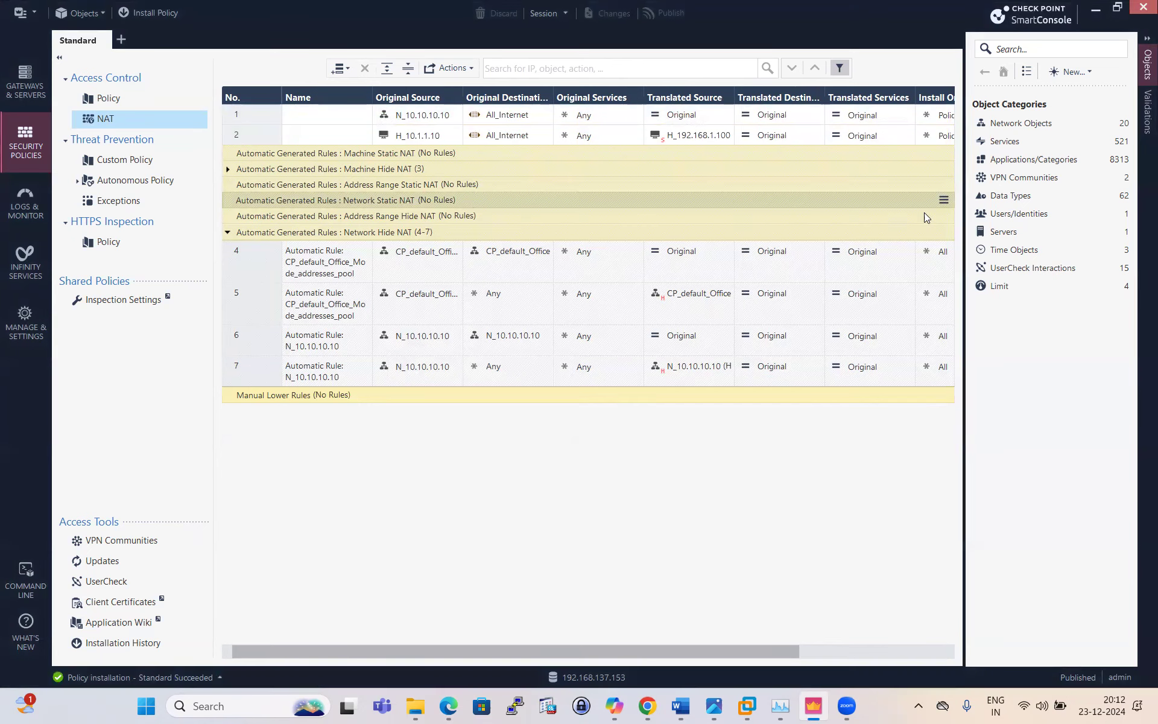
{"action": "left_click", "coordinate": [943, 201]}
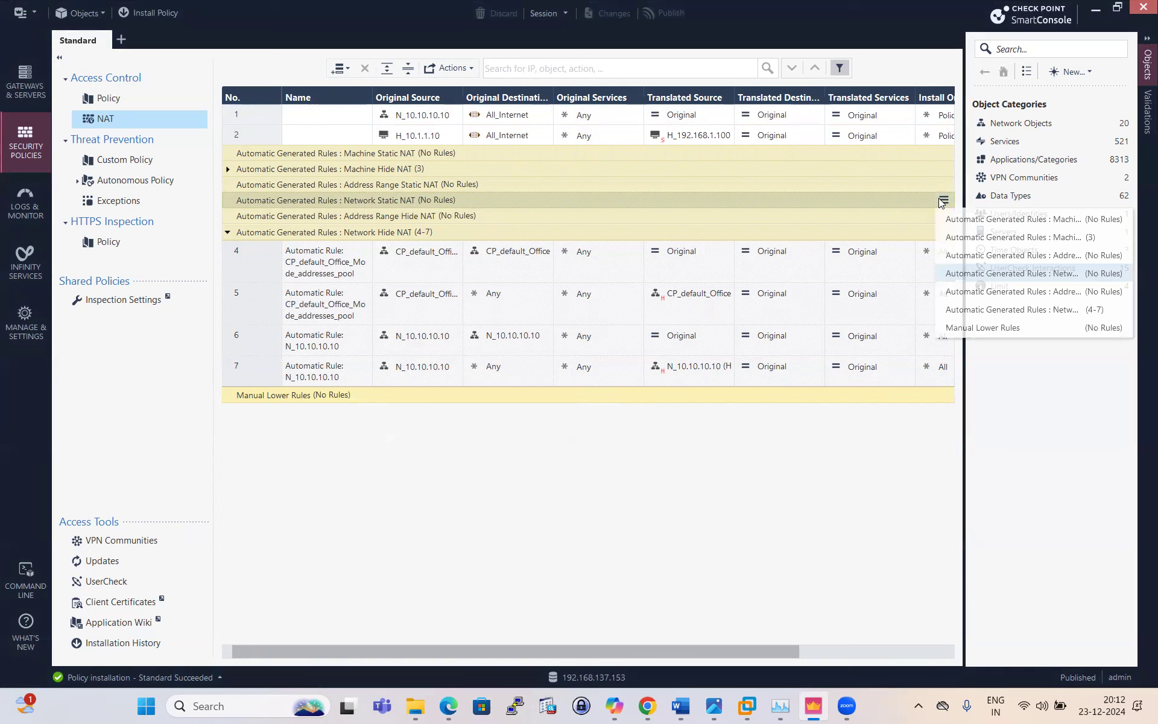
{"action": "left_click", "coordinate": [415, 199]}
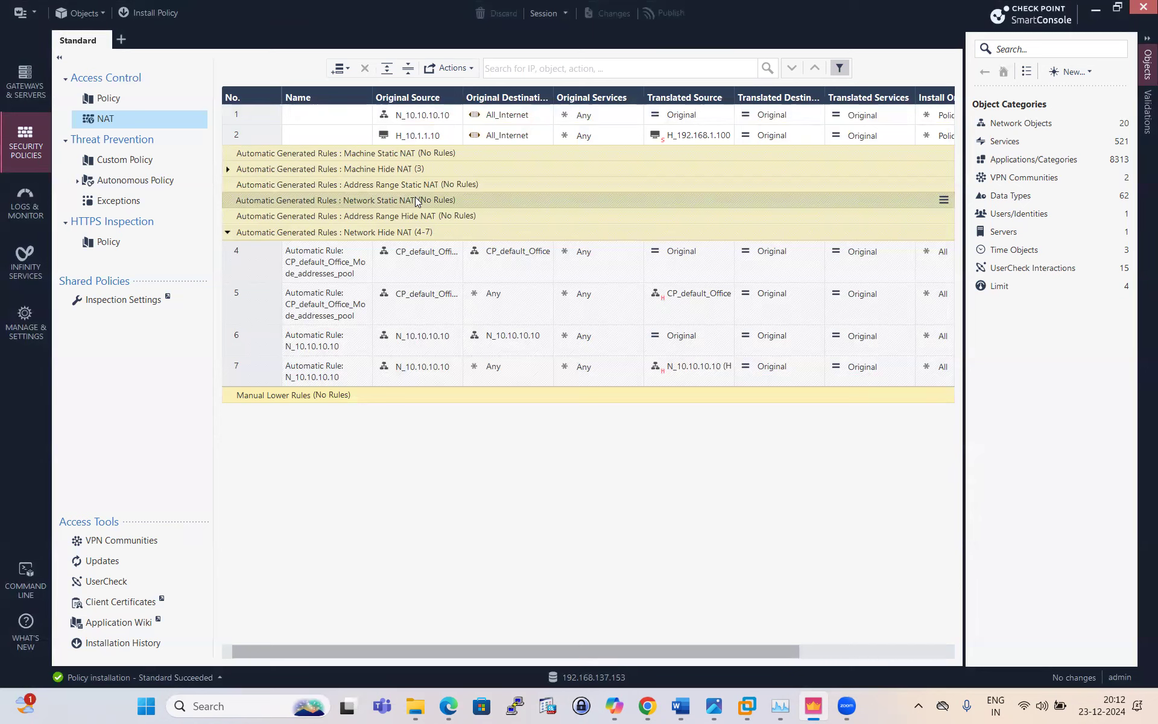
Create a new network object from the first NAT rule's translated source and name it N_192.168.1.0.
{"action": "left_click", "coordinate": [727, 115]}
{"action": "left_click", "coordinate": [726, 112]}
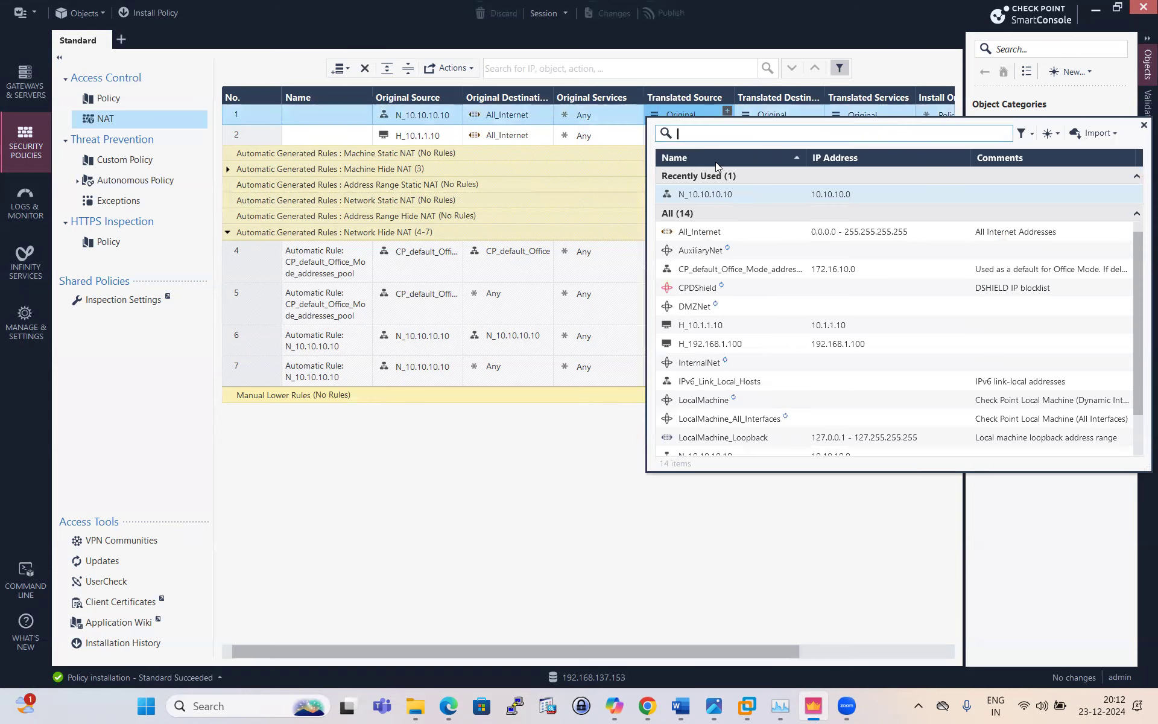
{"action": "left_click", "coordinate": [1055, 135]}
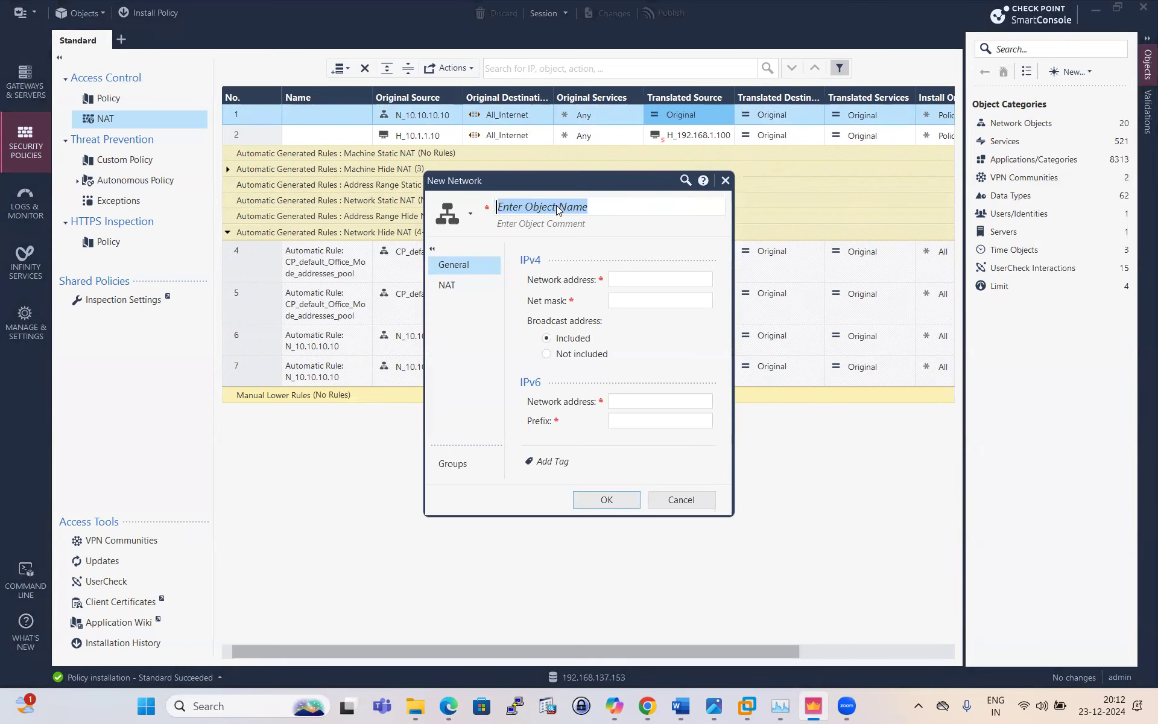
{"action": "type", "text": "N_192.168.1.0"}
Set the new network's IPv4 address to 192.168.1.0 with net mask 255.255.255.0 and save the object.
{"action": "left_click", "coordinate": [701, 280]}
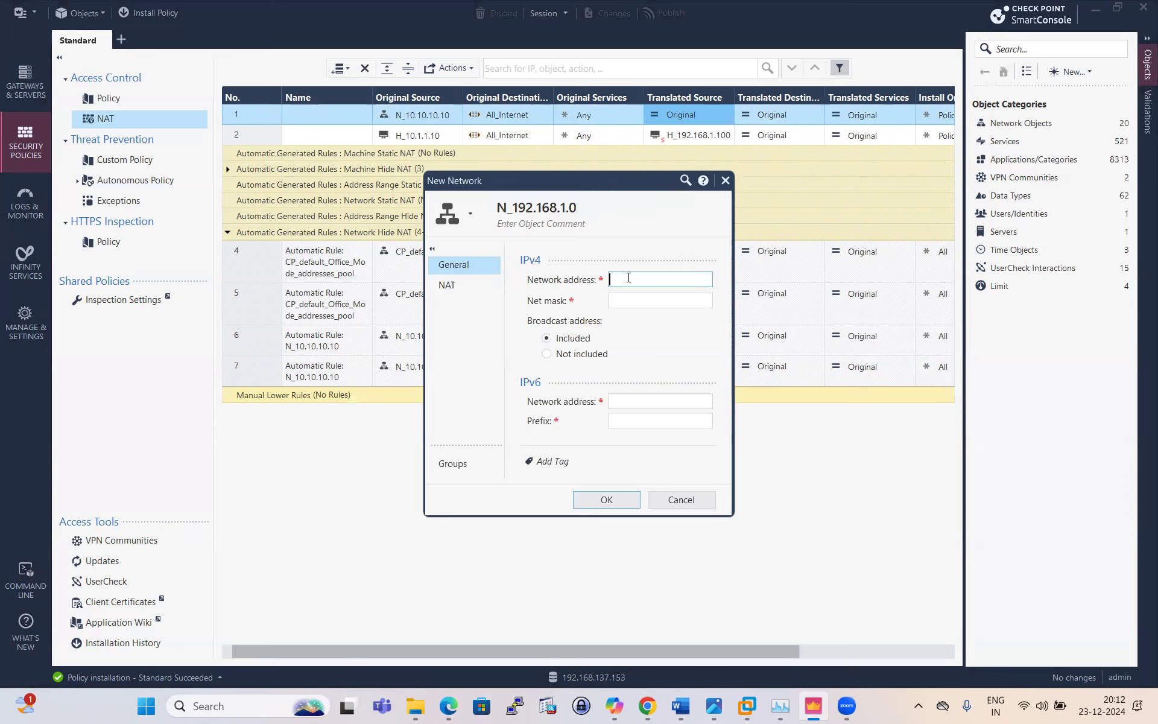
{"action": "type", "text": "192.168.1.0"}
{"action": "left_click", "coordinate": [625, 294]}
{"action": "type", "text": "255.255.2"}
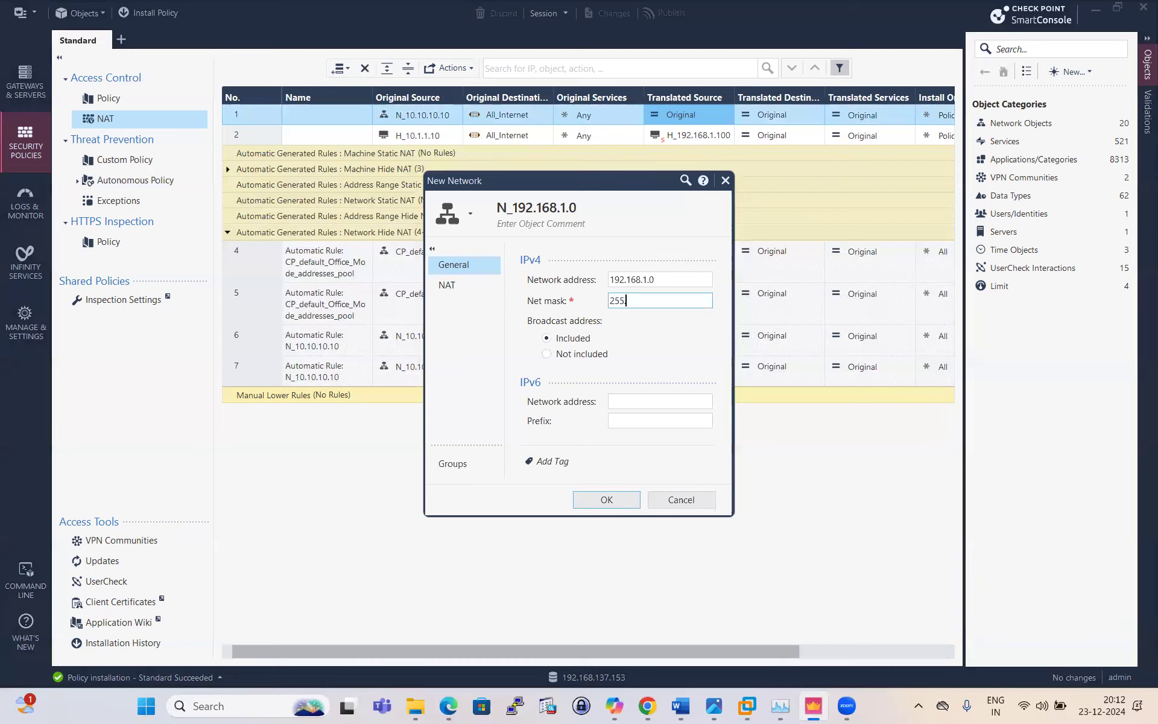
{"action": "type", "text": "55.0"}
{"action": "left_click", "coordinate": [607, 499]}
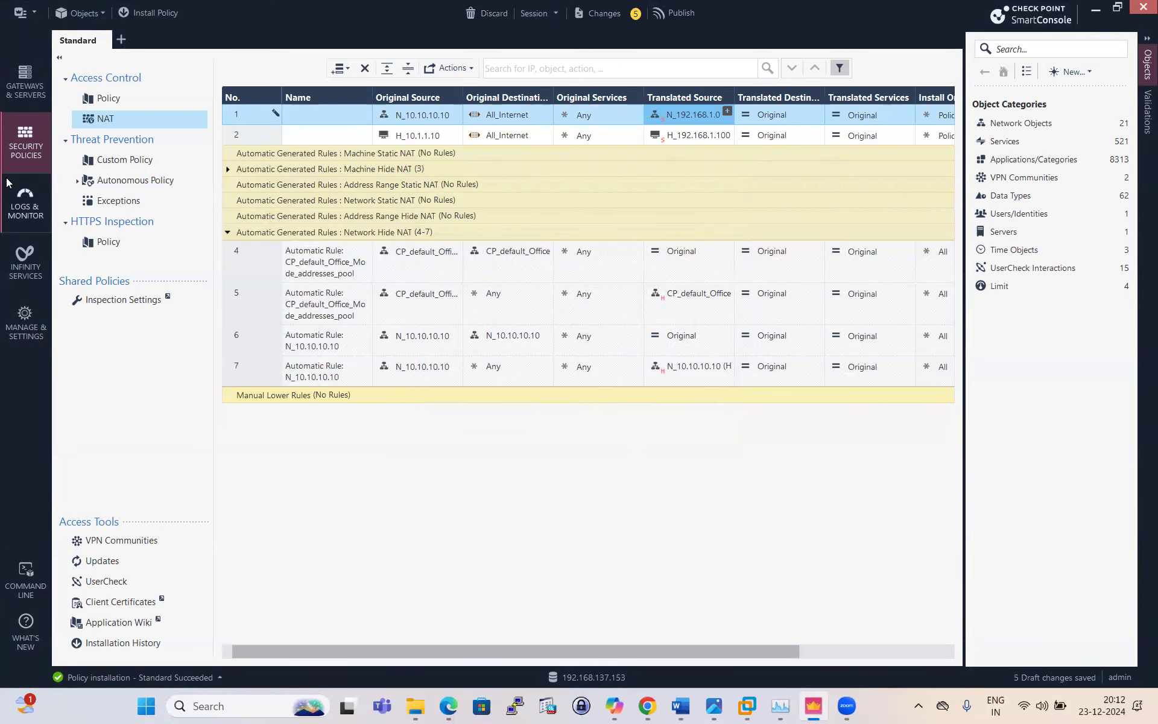
Publish the draft changes with an installation of the Standard policy on SMS-GW and reload the NAT rule base.
{"action": "left_click", "coordinate": [163, 15]}
{"action": "left_click", "coordinate": [574, 440]}
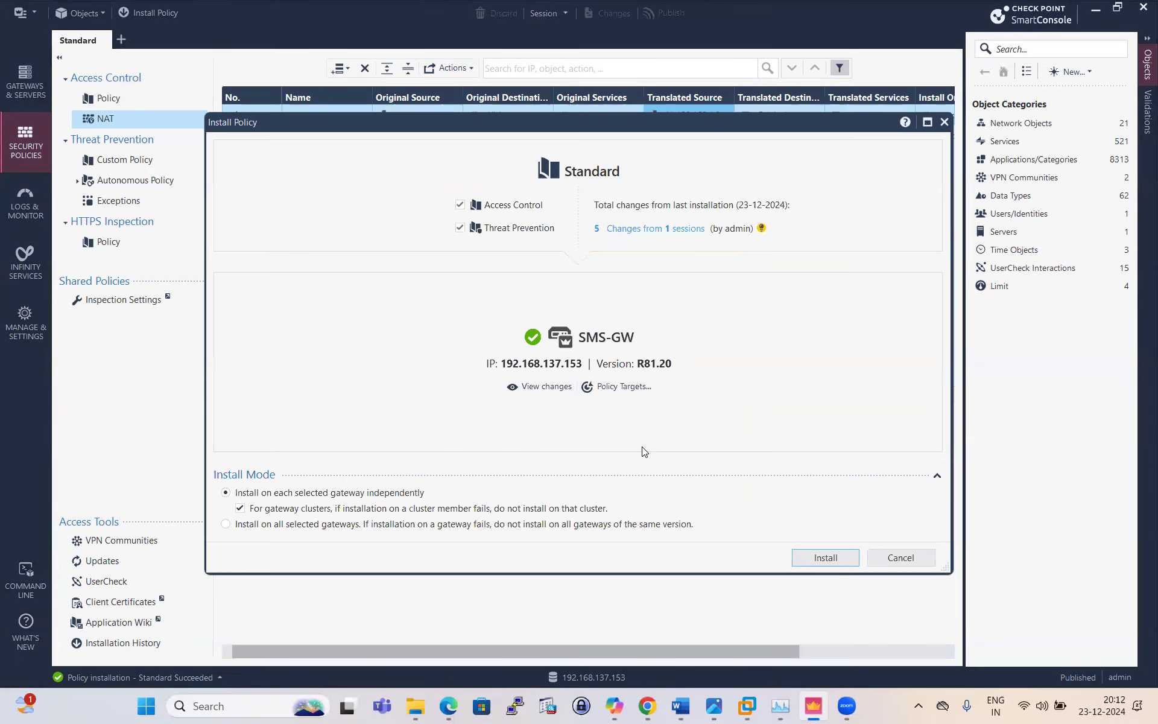
{"action": "key", "text": "Return"}
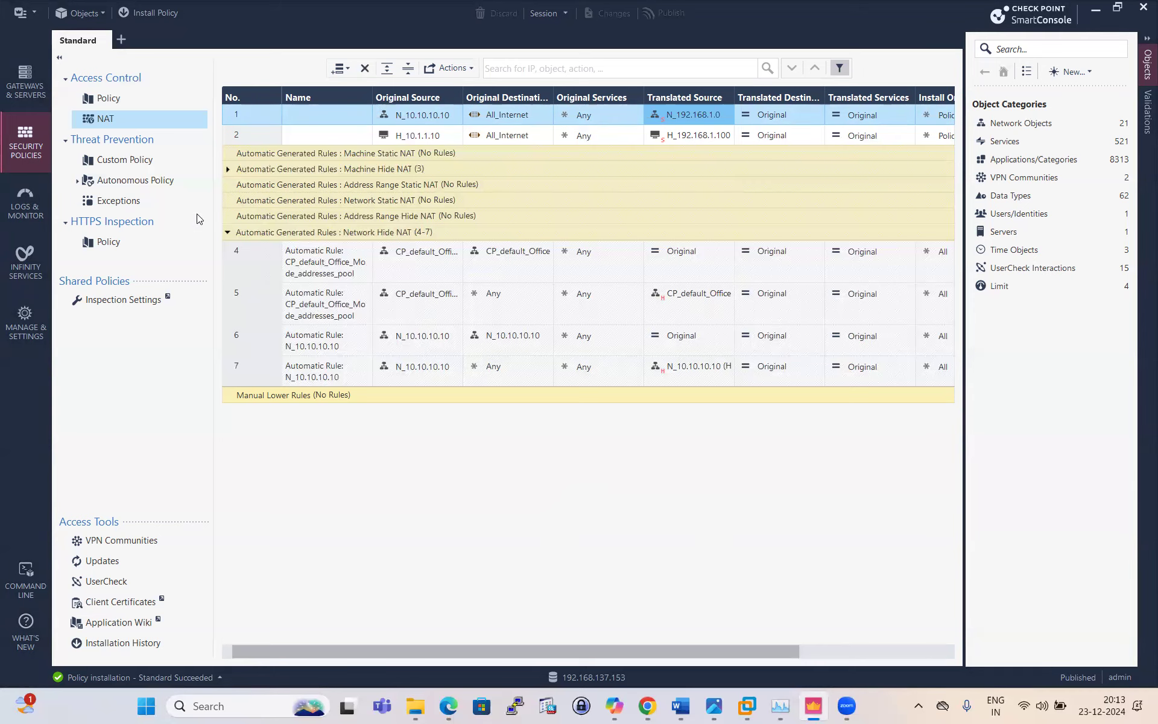
{"action": "left_click", "coordinate": [129, 103]}
{"action": "left_click", "coordinate": [123, 117]}
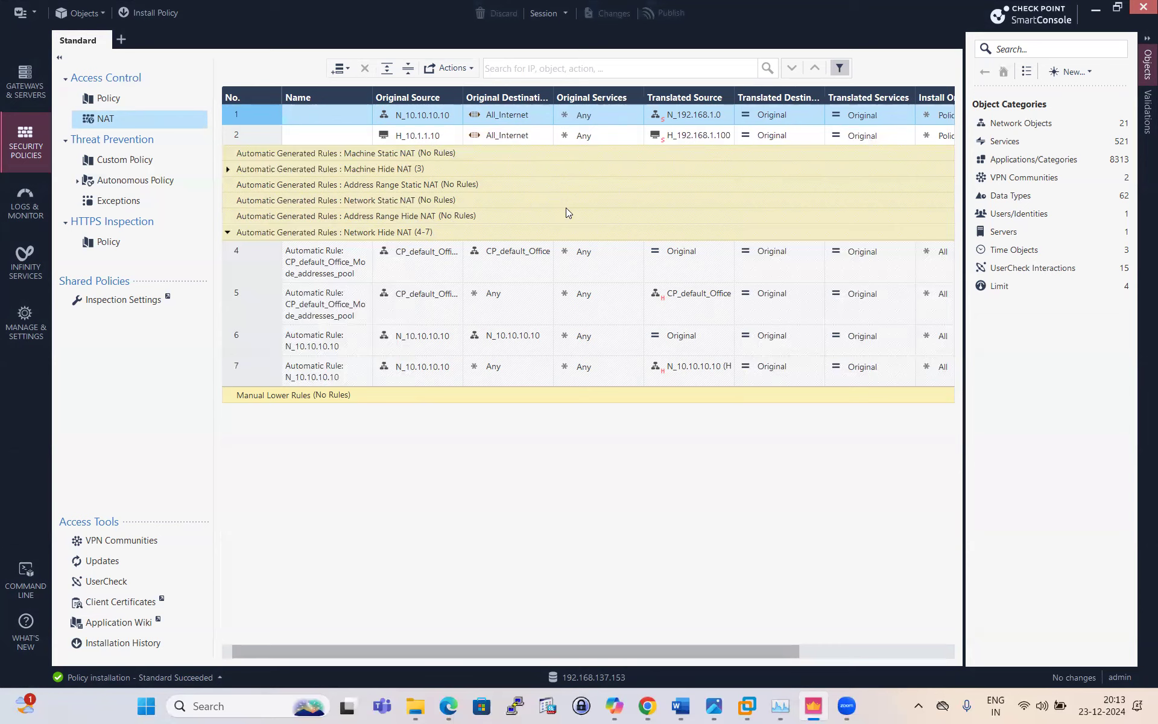
{"action": "left_click", "coordinate": [1094, 69]}
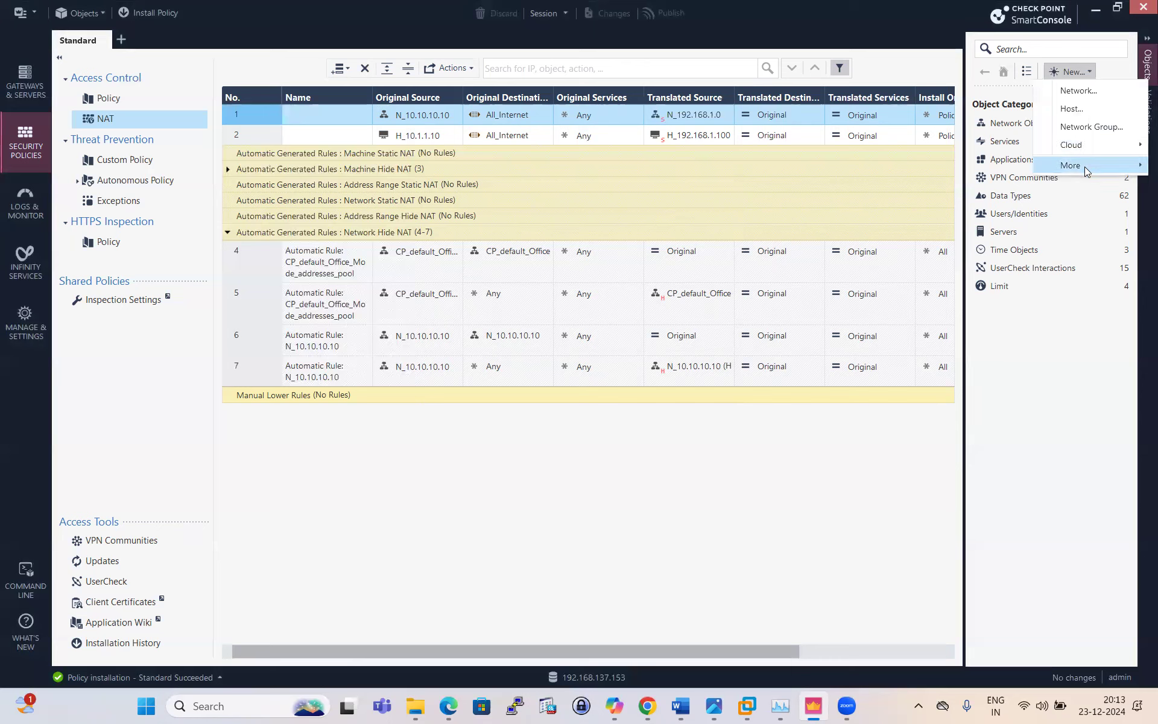
{"action": "mouse_move", "coordinate": [1082, 167]}
{"action": "mouse_move", "coordinate": [929, 169]}
{"action": "mouse_move", "coordinate": [965, 169]}
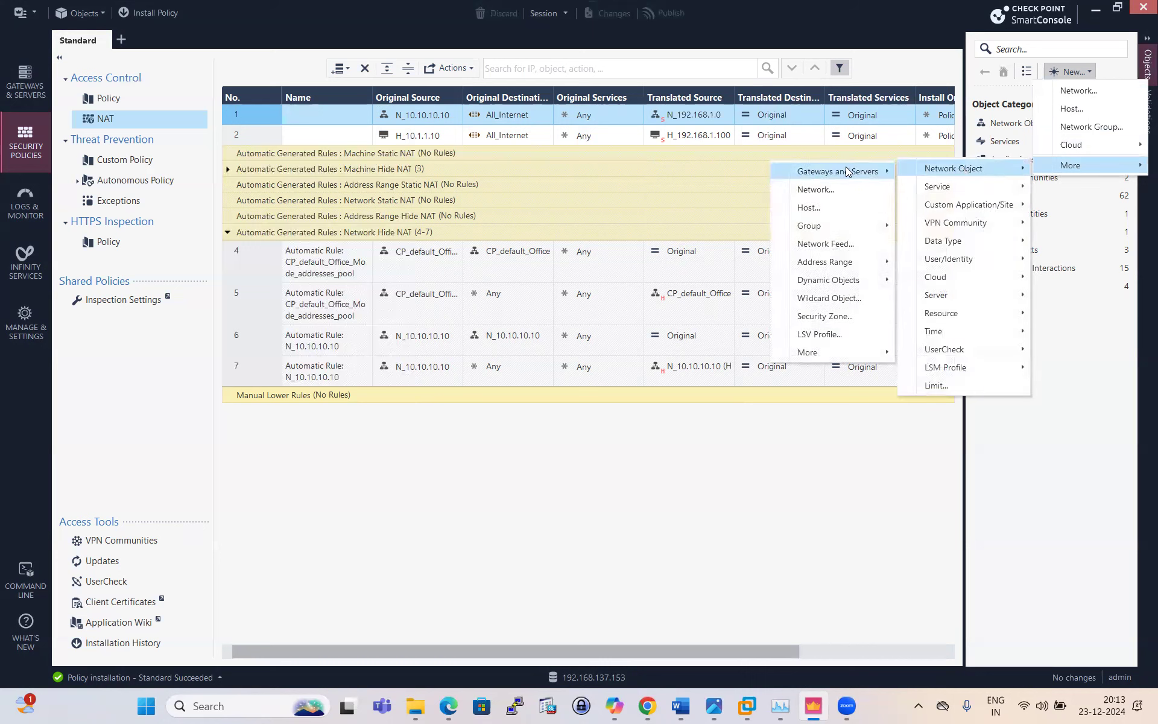
{"action": "mouse_move", "coordinate": [846, 171]}
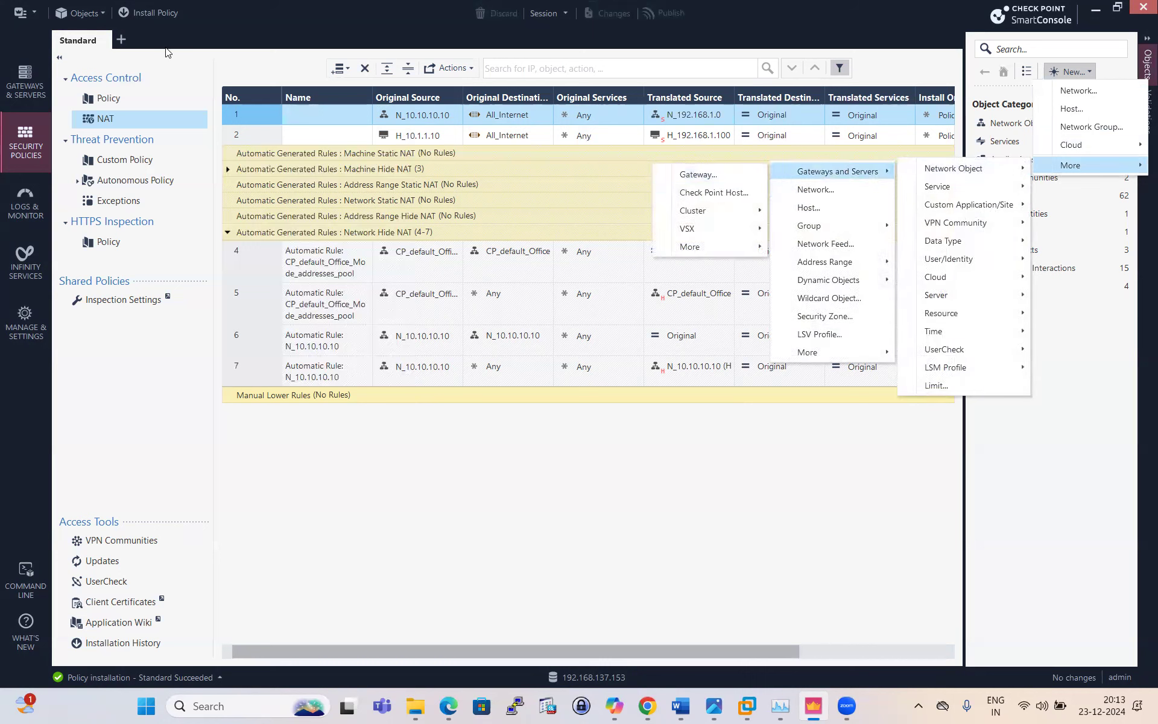
Open N_10.10.10.10 from the network objects in the object explorer and check its address translation settings.
{"action": "left_click", "coordinate": [100, 15]}
{"action": "left_click", "coordinate": [100, 15]}
{"action": "left_click", "coordinate": [116, 129]}
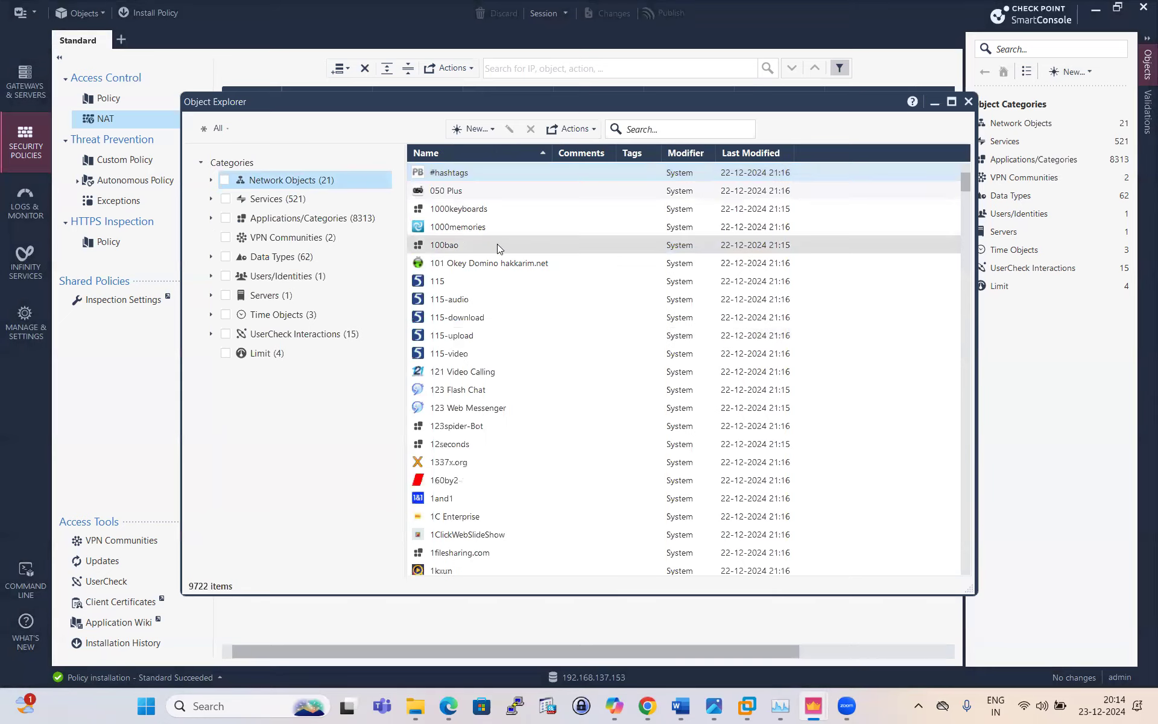
{"action": "left_click", "coordinate": [289, 184]}
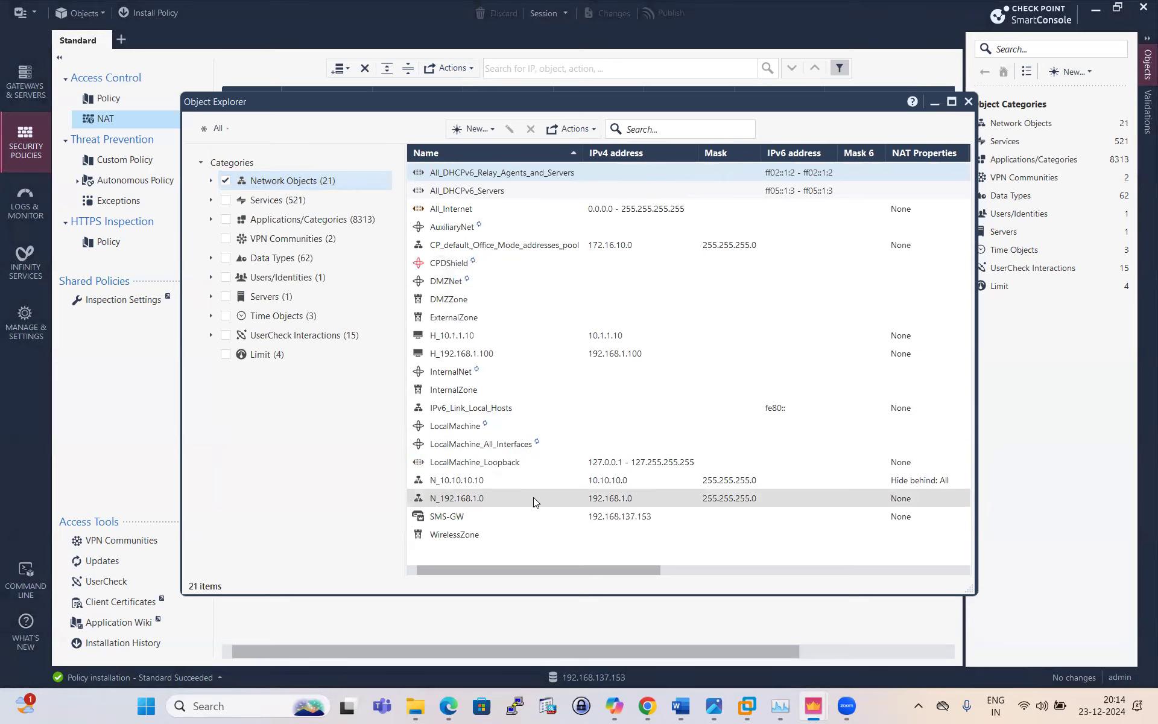
{"action": "left_click", "coordinate": [462, 479]}
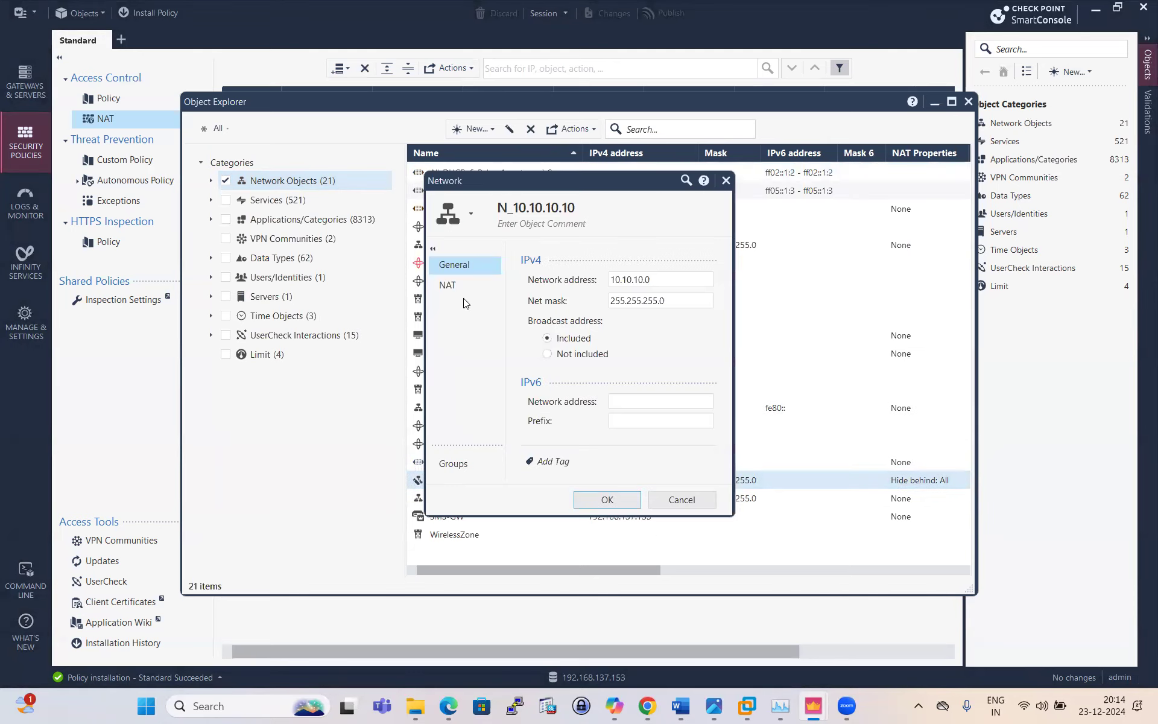
{"action": "left_click", "coordinate": [492, 284]}
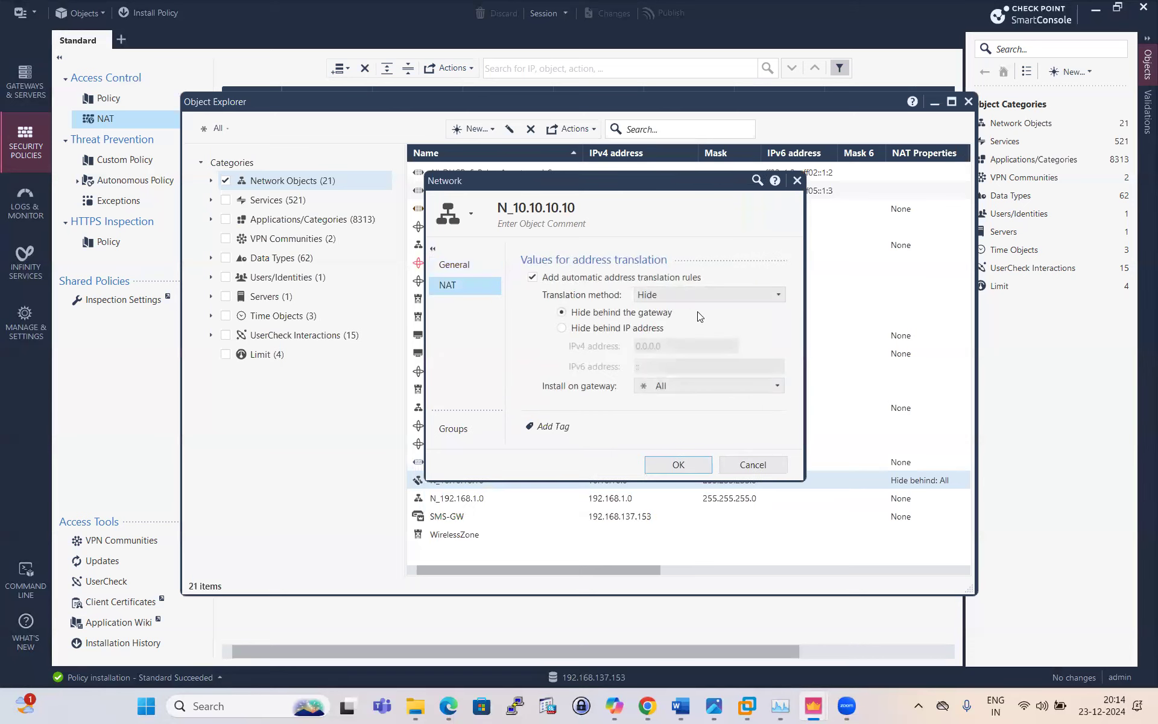
{"action": "left_click", "coordinate": [678, 464]}
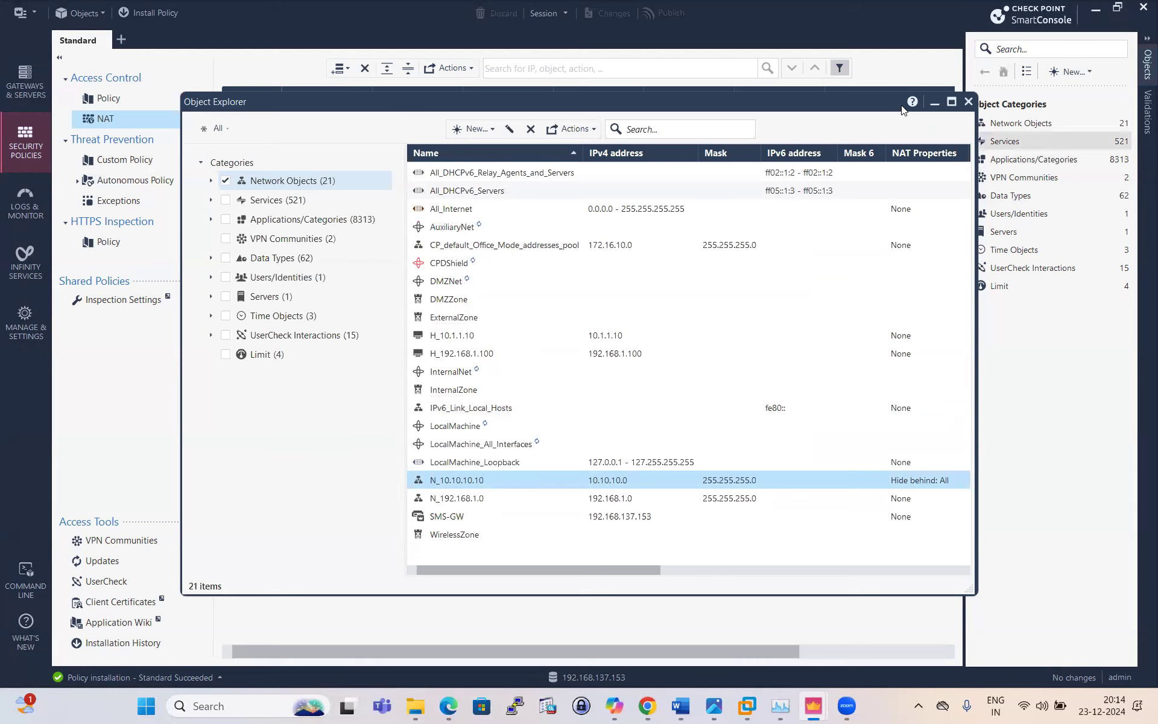
{"action": "left_click", "coordinate": [968, 102]}
Reinstall the Standard policy on SMS-GW, dismiss the recent tasks list and reload the NAT rule base.
{"action": "left_click", "coordinate": [163, 13]}
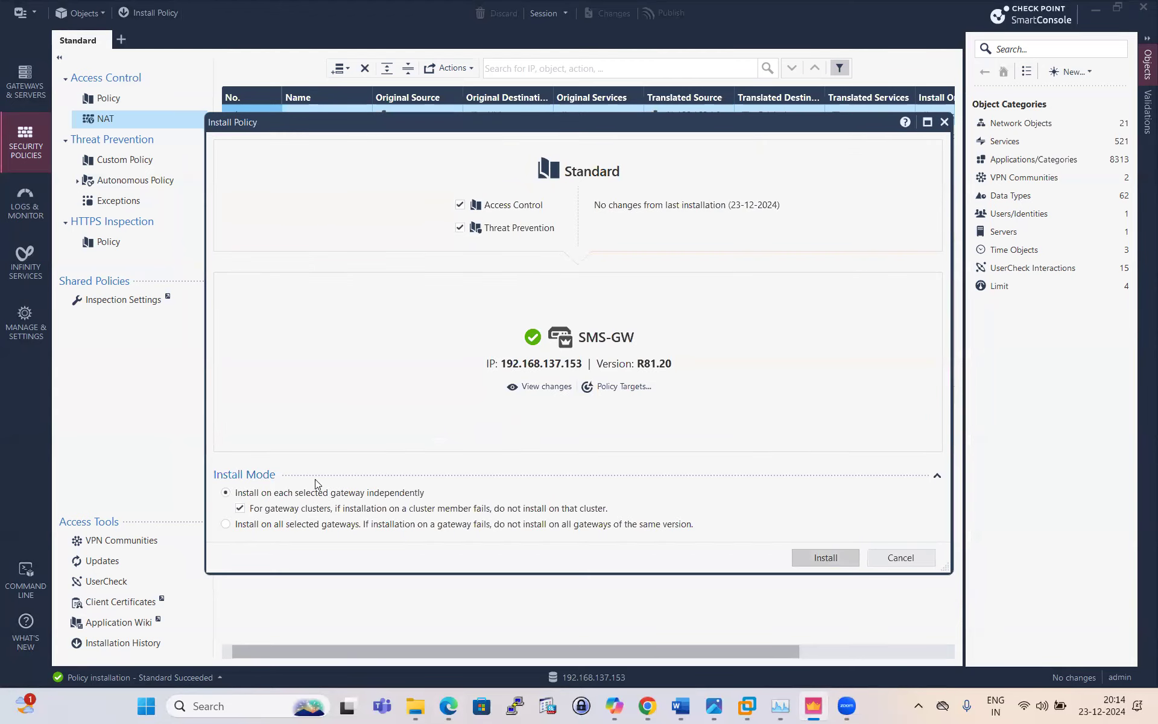
{"action": "key", "text": "Return"}
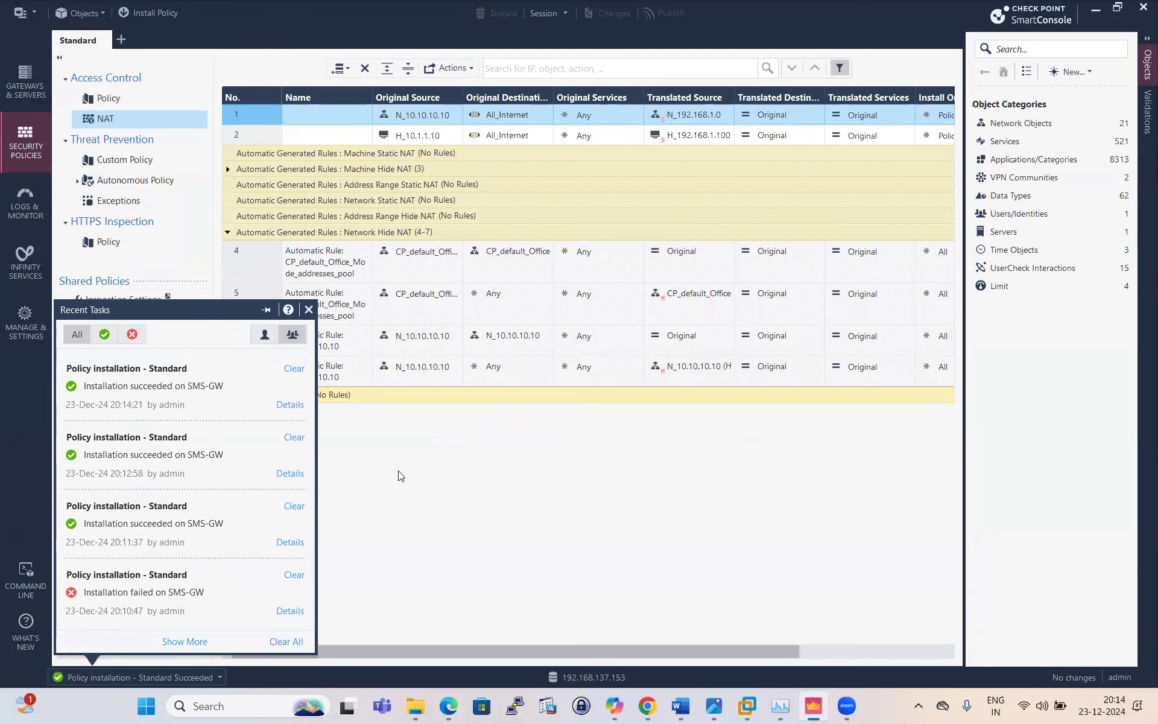
{"action": "left_click", "coordinate": [308, 310]}
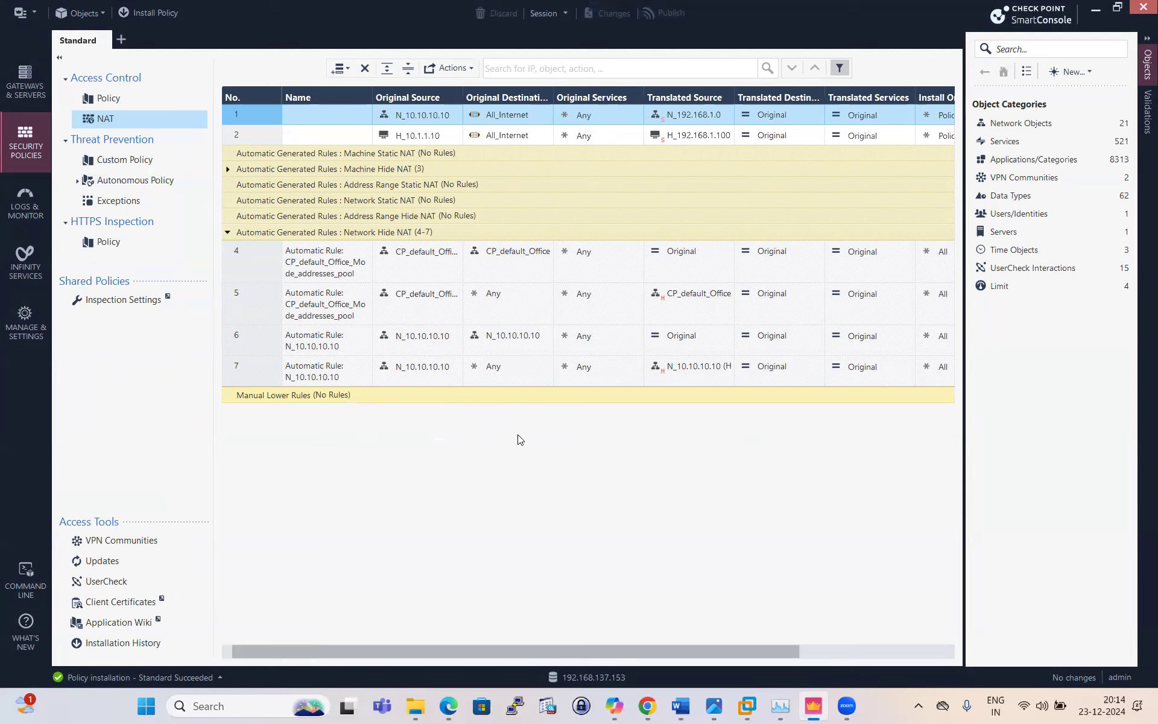
{"action": "left_click", "coordinate": [111, 99]}
{"action": "left_click", "coordinate": [109, 119]}
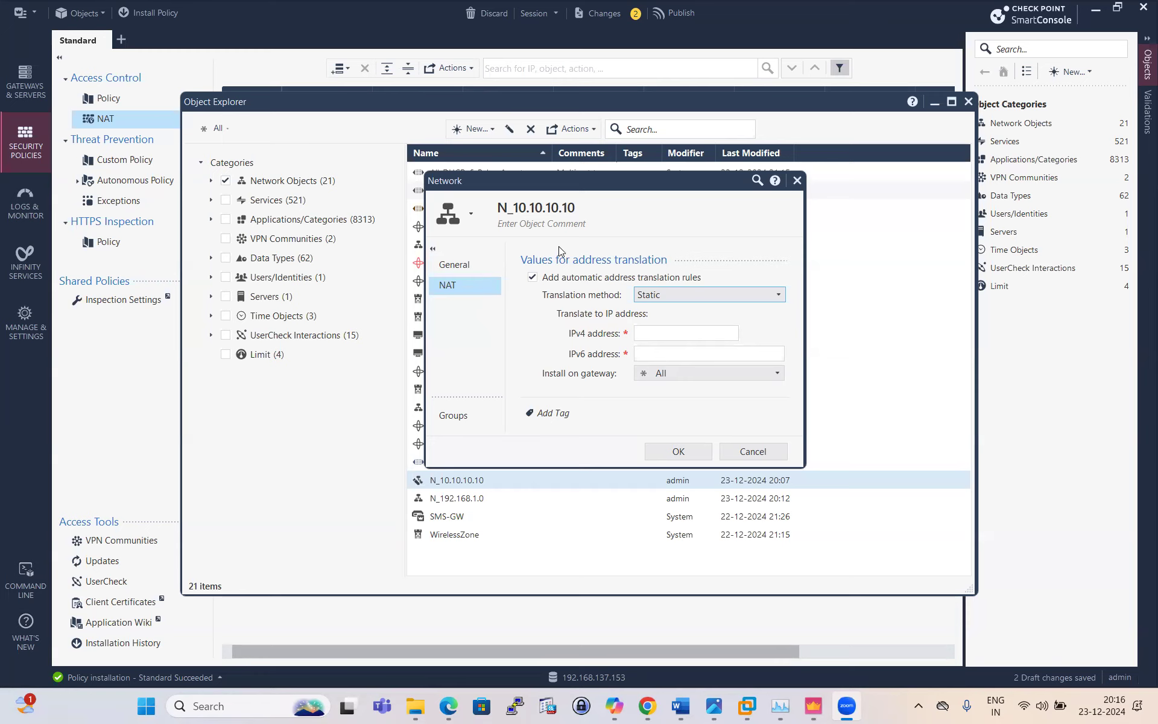
Discard the static NAT edit on the N_10.10.10.10 network and close the object explorer.
{"action": "left_click", "coordinate": [761, 450]}
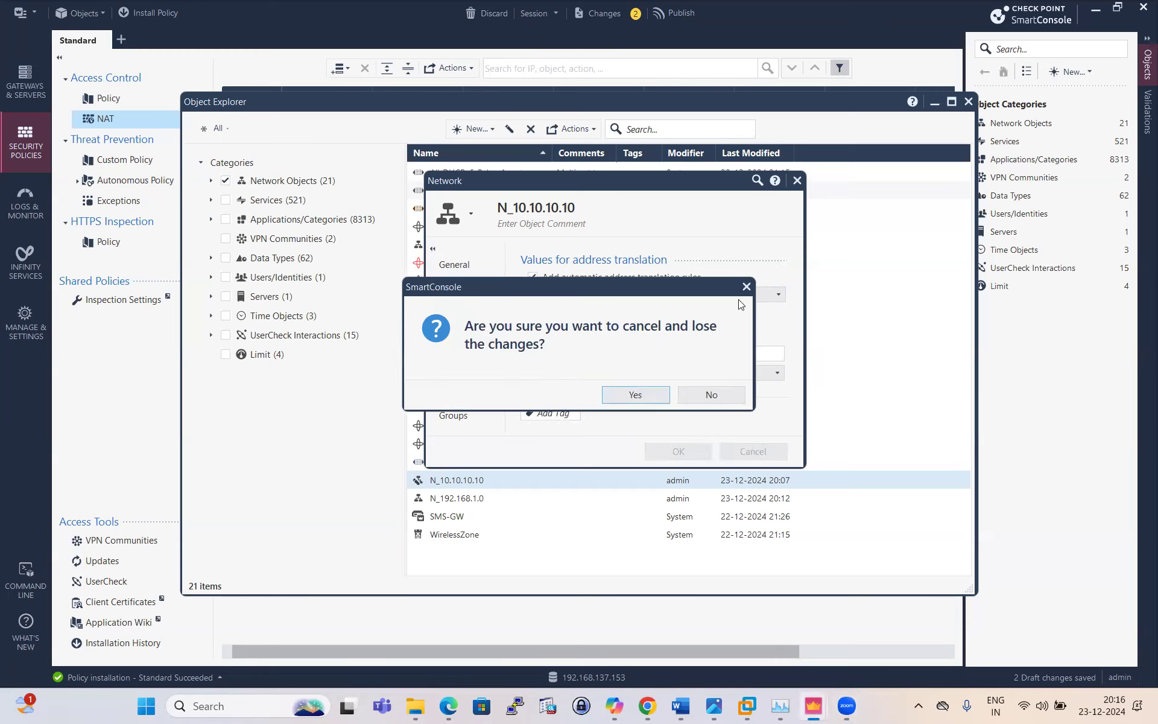
{"action": "left_click", "coordinate": [705, 393]}
{"action": "left_click", "coordinate": [969, 102]}
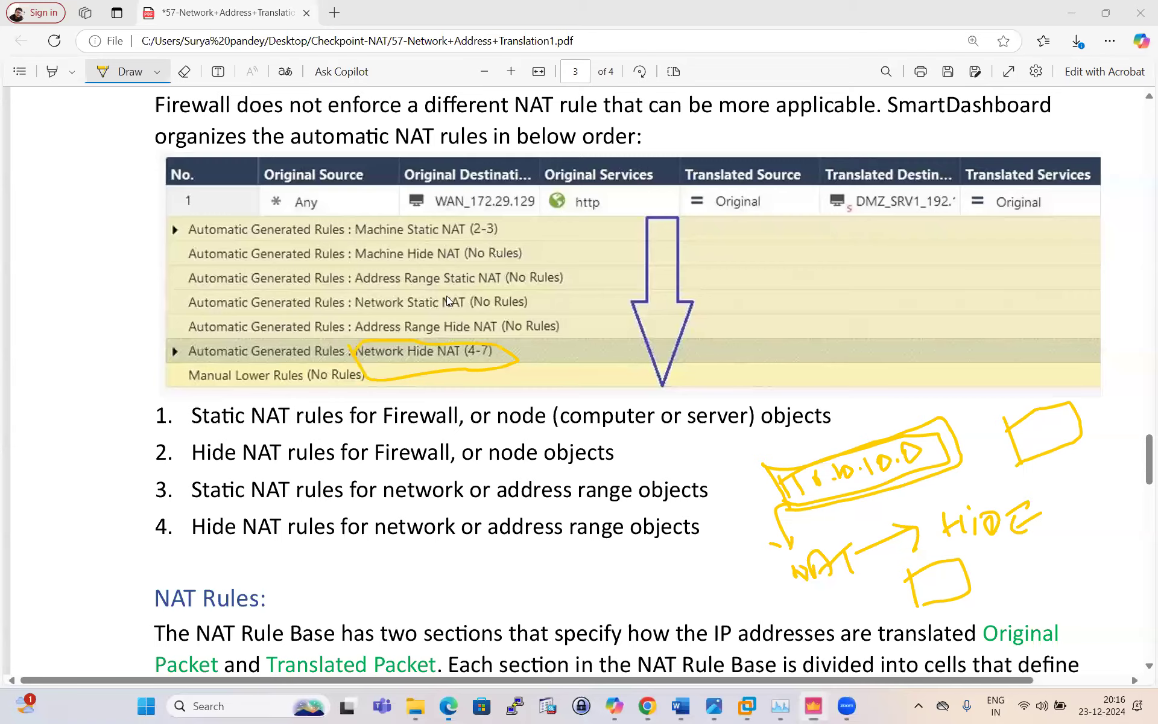
Switch to SmartConsole and open the address translation settings of the N_10.10.10.10 network from the object explorer.
{"action": "key", "text": "alt+Tab"}
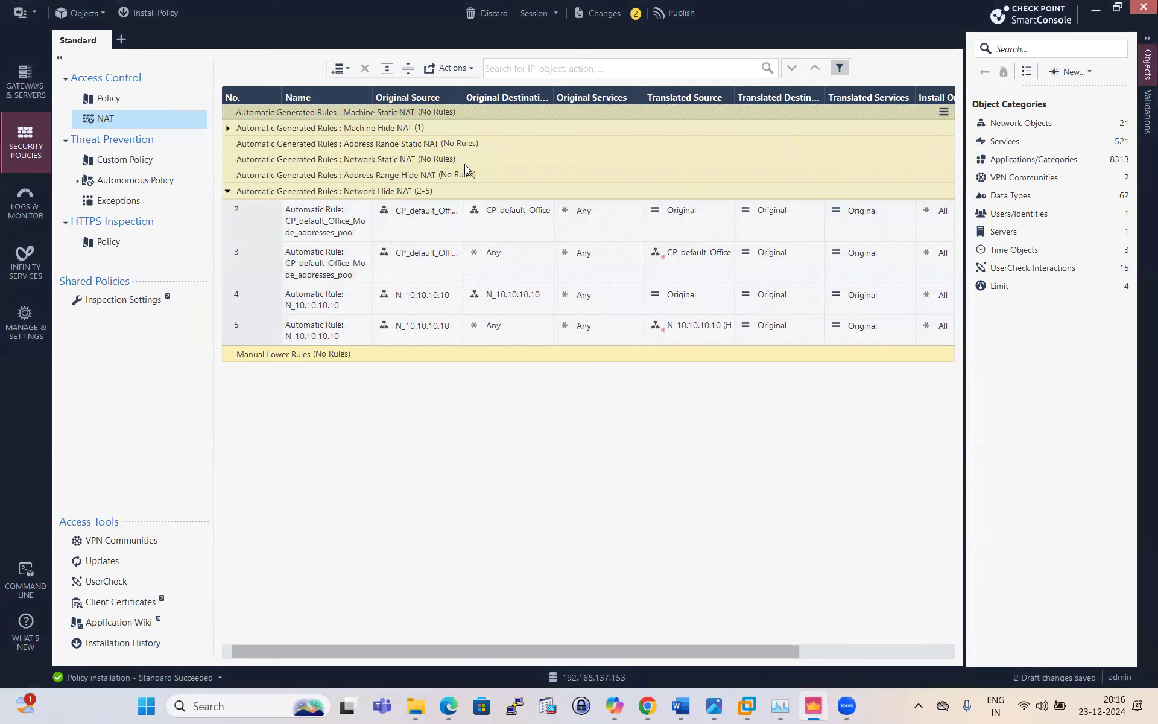
{"action": "left_click", "coordinate": [102, 17]}
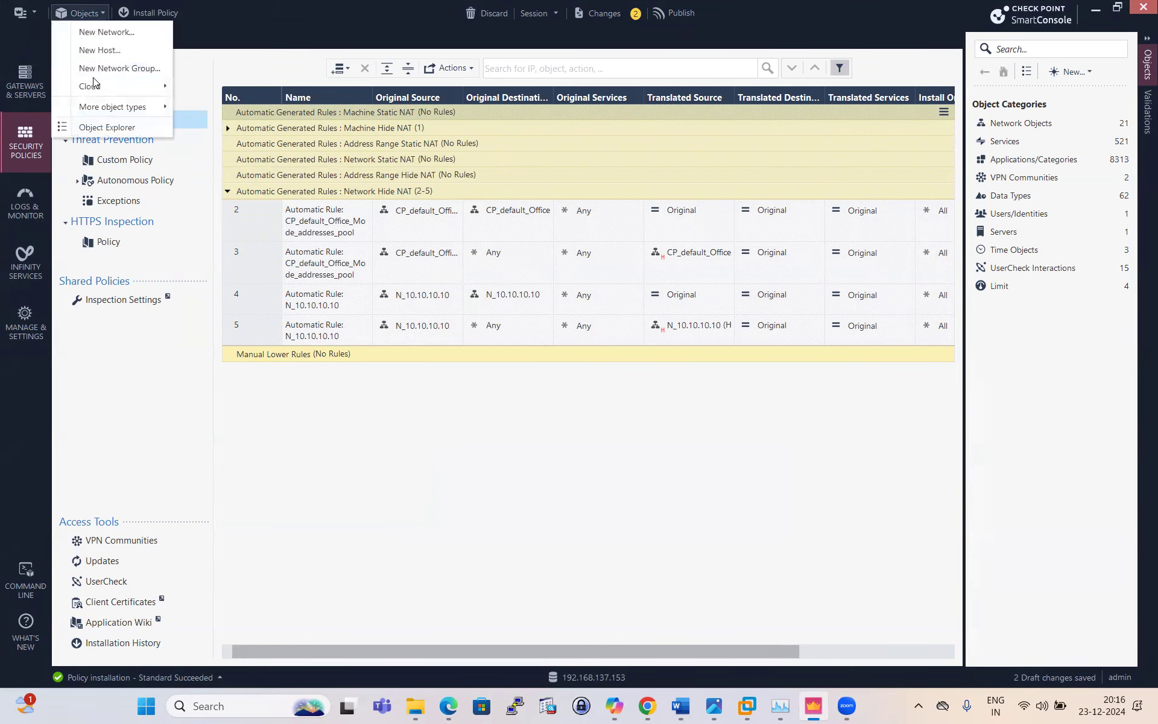
{"action": "left_click", "coordinate": [116, 128]}
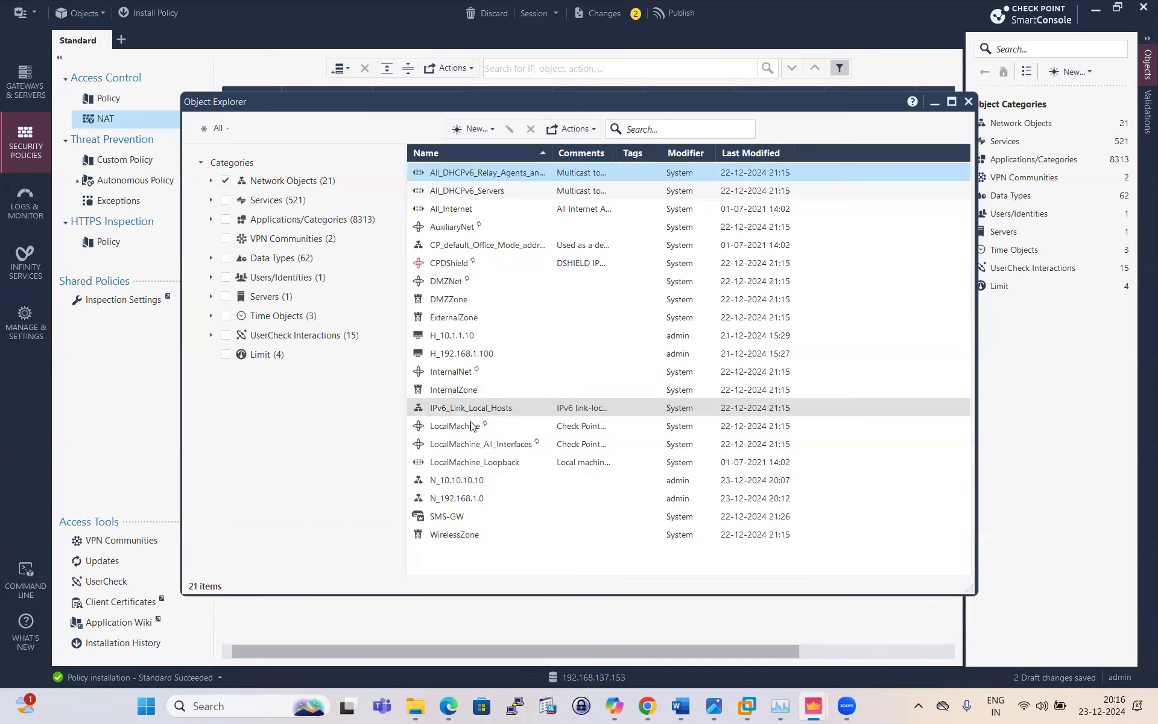
{"action": "left_click", "coordinate": [476, 479]}
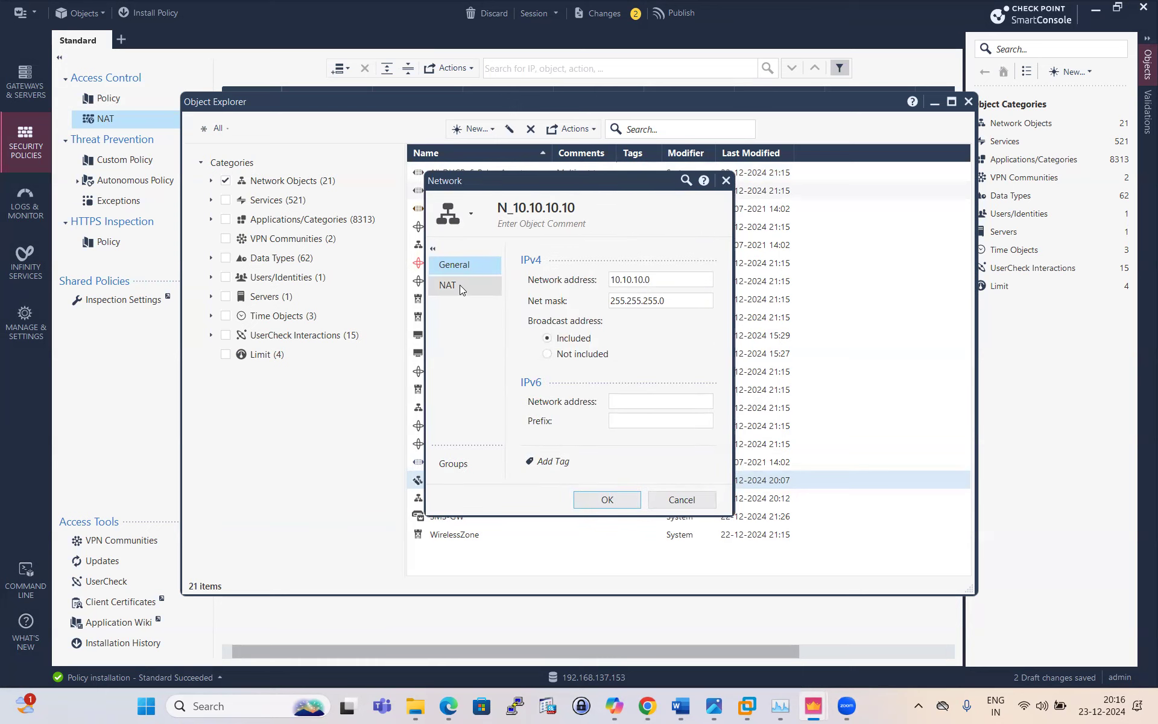
{"action": "left_click", "coordinate": [459, 285]}
Set the N_10.10.10.10 network's translation method to Static with IPv4 address 192.168.1.100, save it and close the object explorer.
{"action": "left_click", "coordinate": [736, 296]}
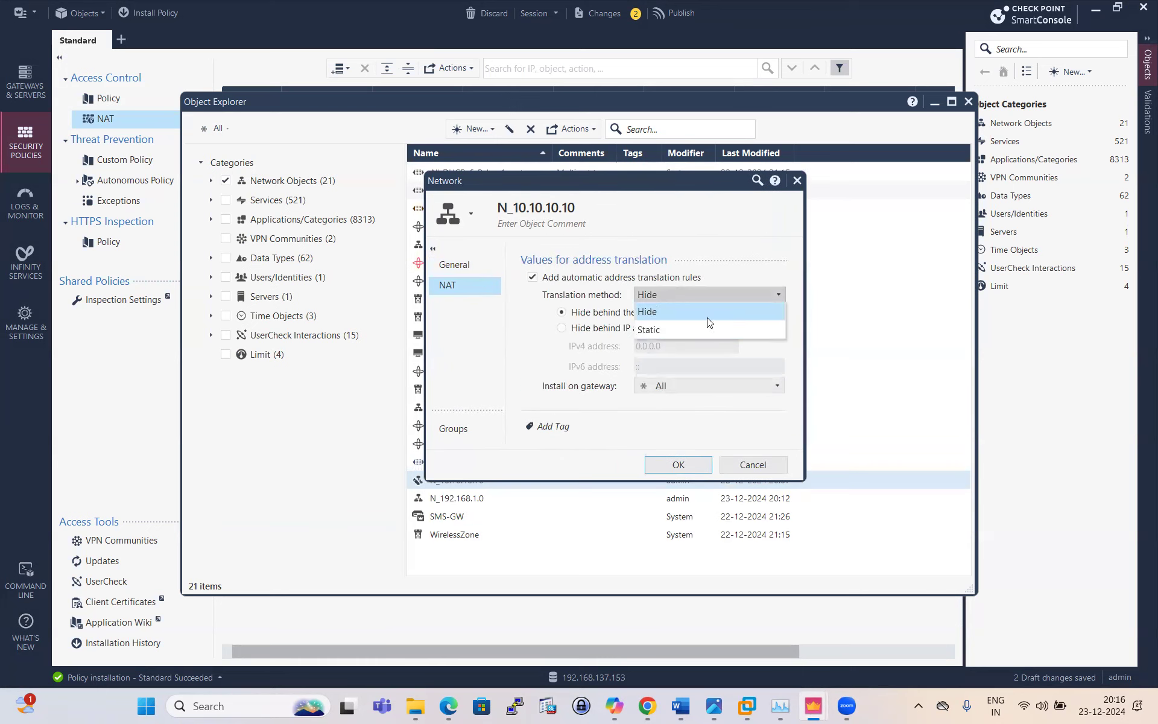
{"action": "left_click", "coordinate": [700, 329]}
{"action": "left_click", "coordinate": [655, 334]}
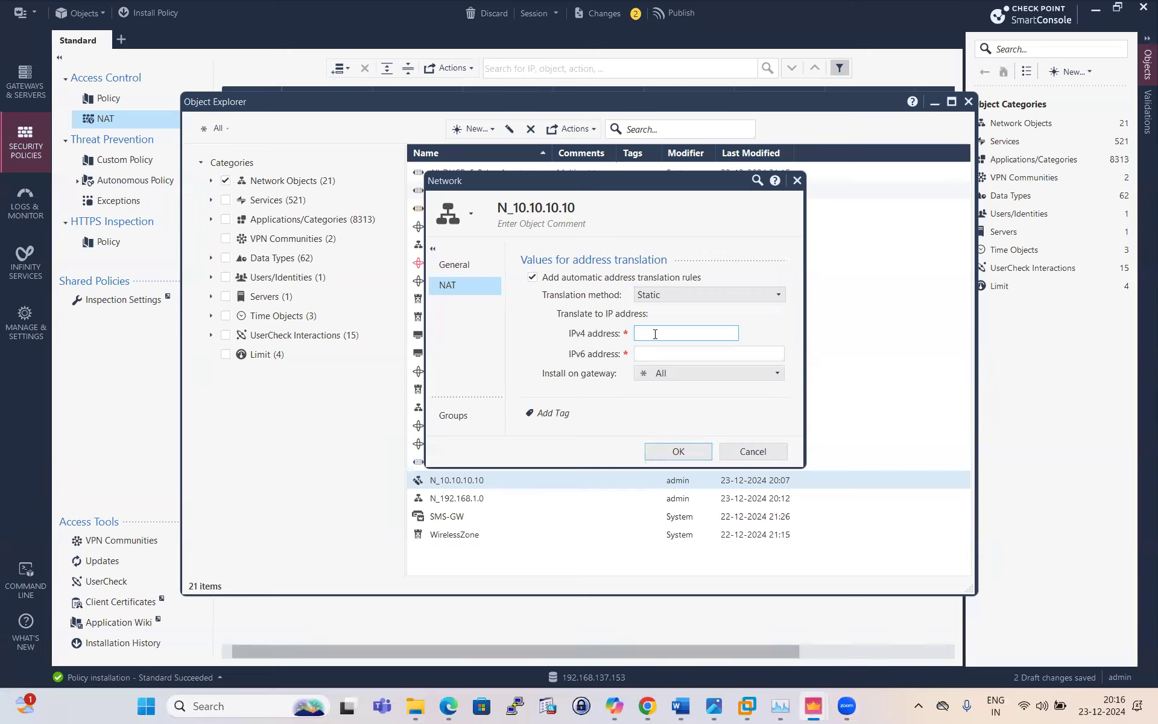
{"action": "type", "text": "192.168.1.100"}
{"action": "left_click", "coordinate": [685, 459]}
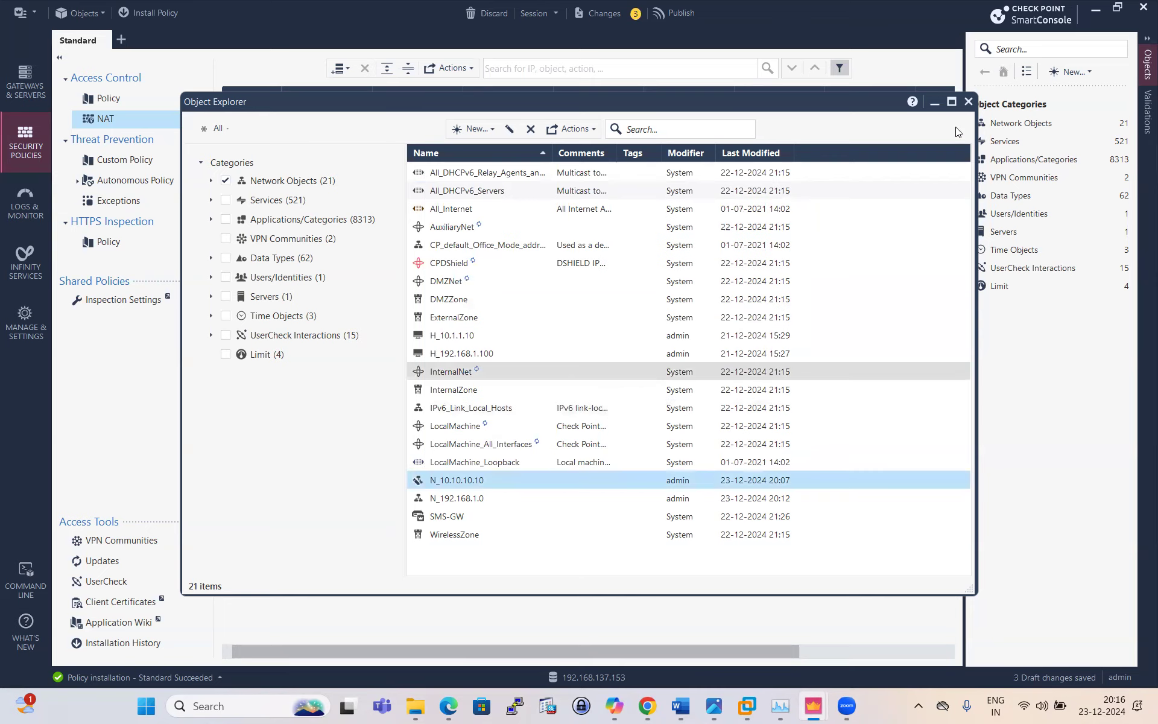
{"action": "left_click", "coordinate": [968, 103]}
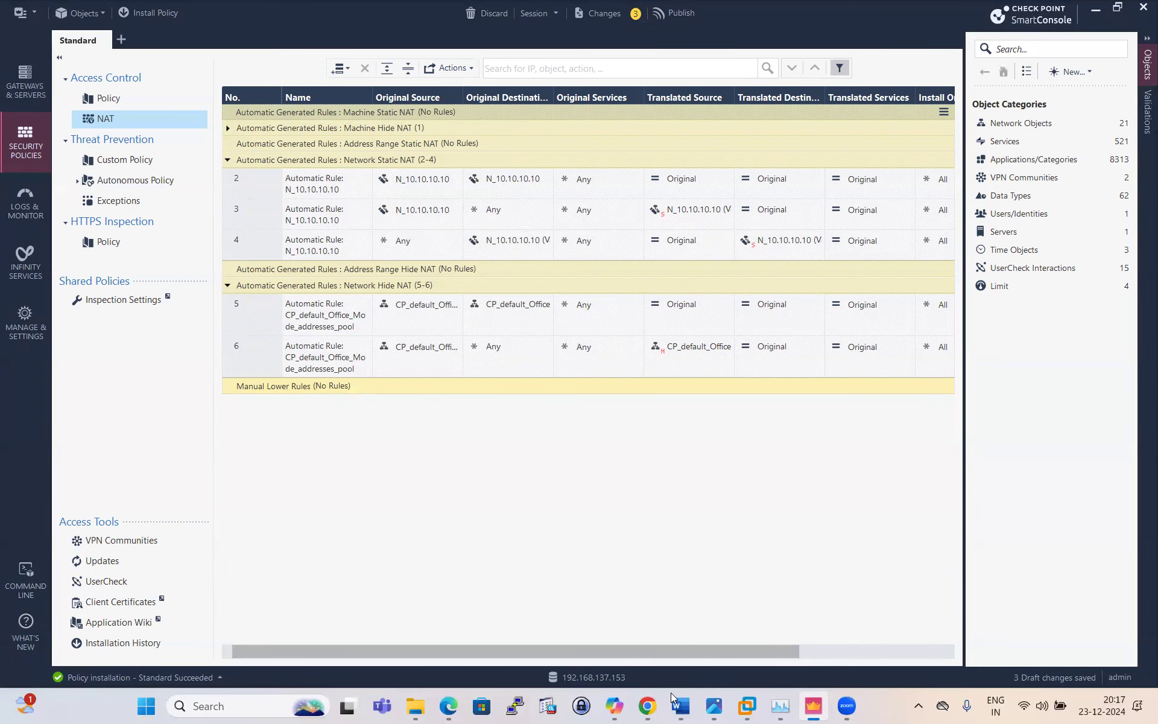
Switch to the NAT PDF in Edge and draw four tick marks beside the automatic generated rules in the NAT priority table.
{"action": "left_click", "coordinate": [448, 706]}
{"action": "scroll", "coordinate": [386, 433], "scroll_direction": "up", "scroll_amount": 1}
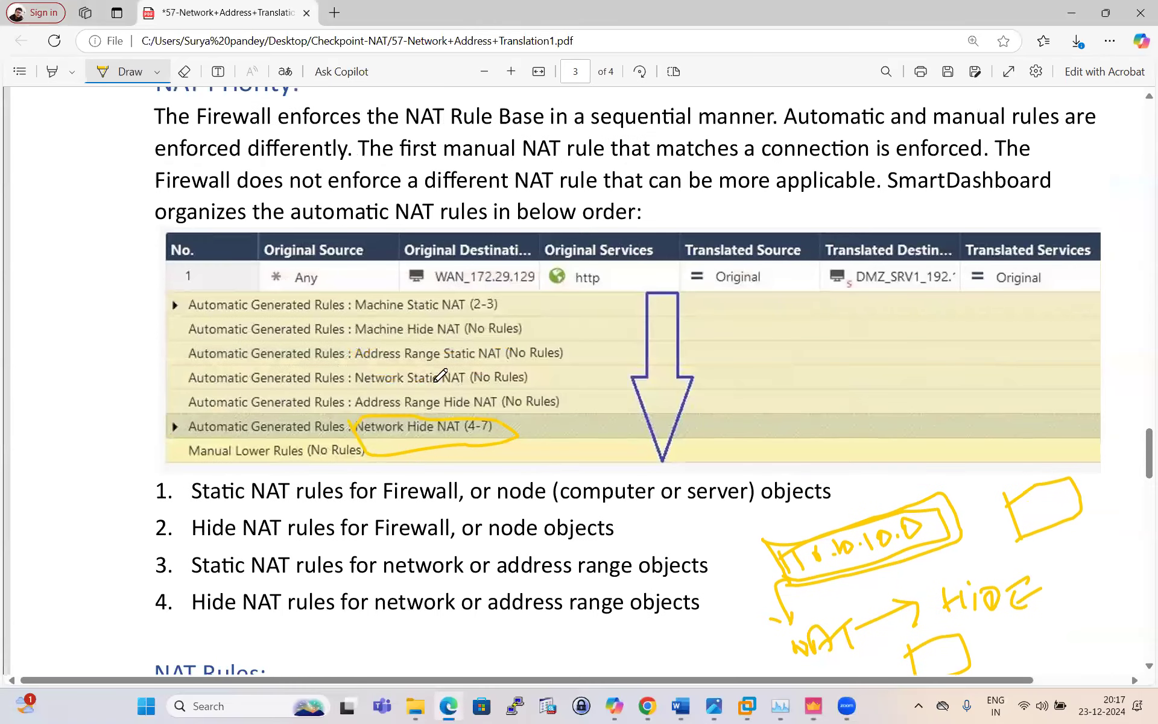
{"action": "left_click_drag", "start_coordinate": [143, 321], "coordinate": [260, 296]}
{"action": "left_click_drag", "start_coordinate": [158, 369], "coordinate": [211, 348]}
{"action": "left_click_drag", "start_coordinate": [149, 403], "coordinate": [196, 391]}
{"action": "left_click_drag", "start_coordinate": [152, 462], "coordinate": [316, 415]}
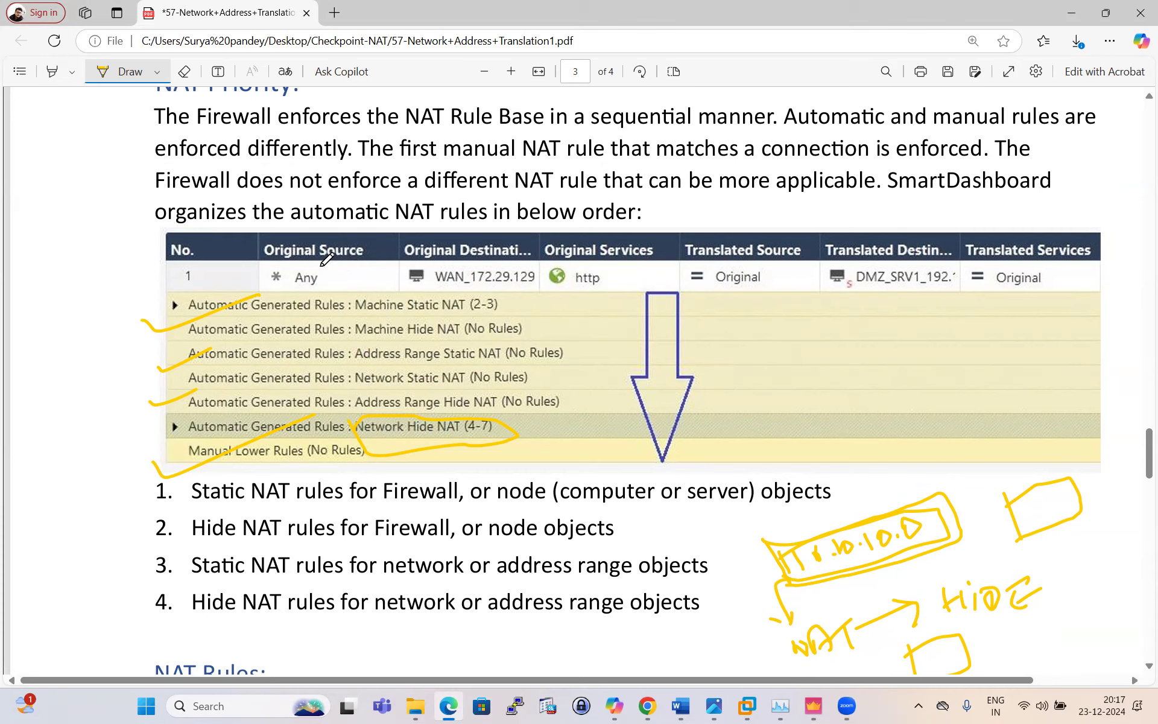
Tick rule 1 in the NAT priority table, outline its WAN original destination and DMZ_SRV1 translated destination, and draw an arrow to the rule.
{"action": "left_click_drag", "start_coordinate": [158, 281], "coordinate": [265, 224]}
{"action": "mouse_move", "coordinate": [409, 264]}
{"action": "left_mouse_down"}
{"action": "mouse_move", "coordinate": [533, 254]}
{"action": "mouse_move", "coordinate": [545, 279]}
{"action": "mouse_move", "coordinate": [407, 289]}
{"action": "left_mouse_up"}
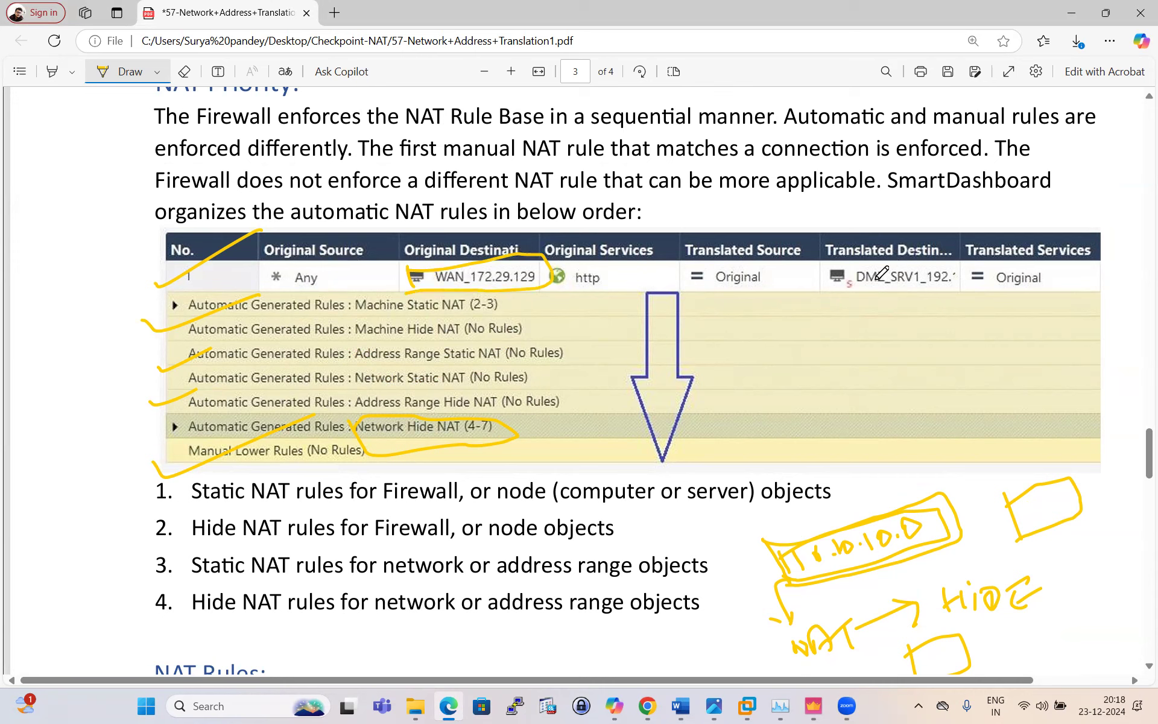
{"action": "mouse_move", "coordinate": [832, 295]}
{"action": "left_mouse_down"}
{"action": "mouse_move", "coordinate": [936, 258]}
{"action": "mouse_move", "coordinate": [931, 287]}
{"action": "mouse_move", "coordinate": [840, 297]}
{"action": "left_mouse_up"}
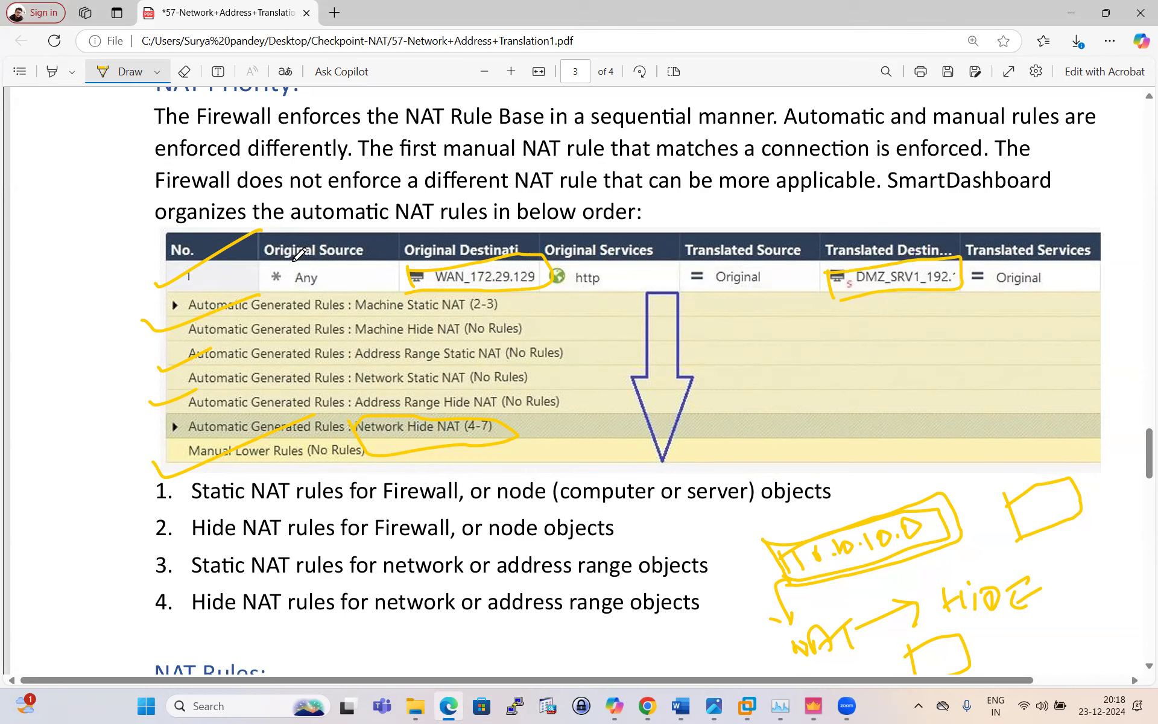
{"action": "left_click_drag", "start_coordinate": [238, 275], "coordinate": [254, 296]}
{"action": "left_click_drag", "start_coordinate": [379, 179], "coordinate": [255, 296]}
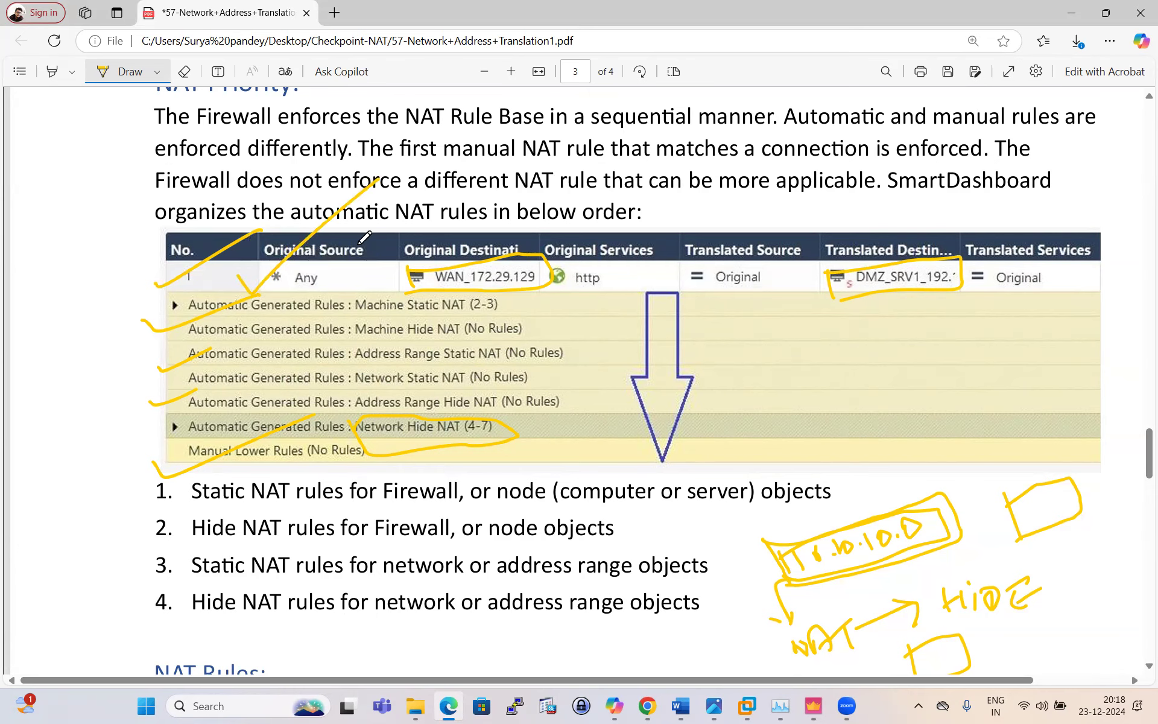
Review the PDF's sections on NAT basics, source NAT, destination NAT, NAT priority and NAT rules.
{"action": "scroll", "coordinate": [678, 298], "scroll_direction": "up", "scroll_amount": 20}
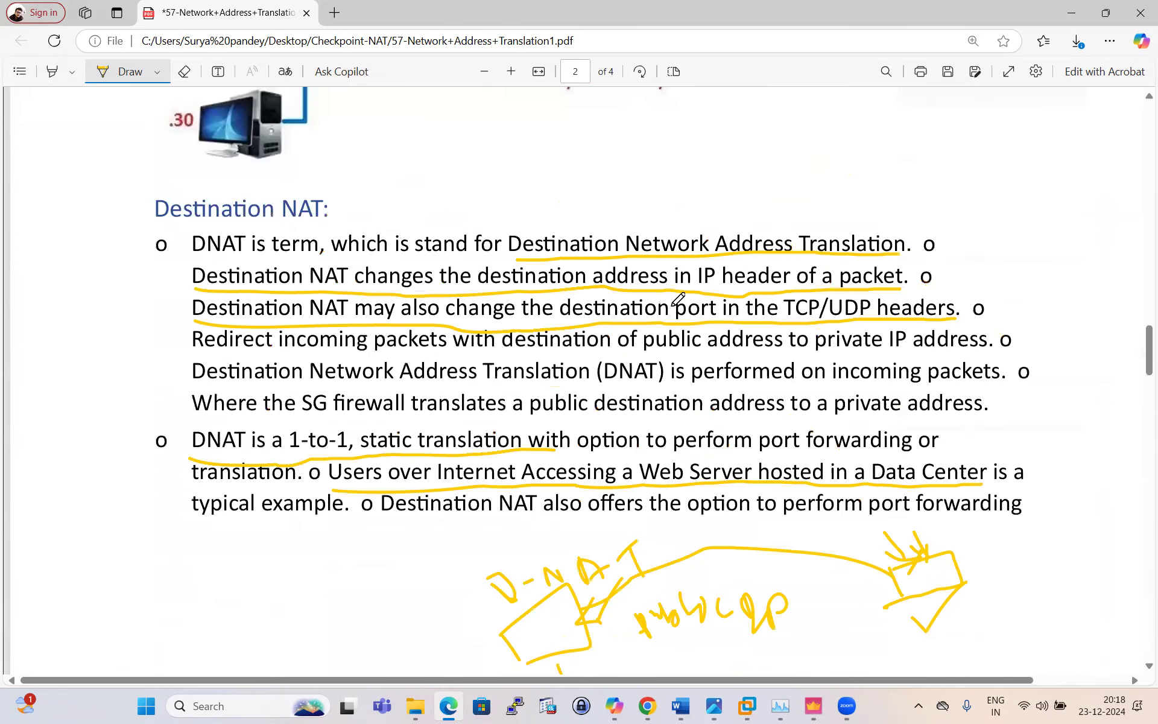
{"action": "scroll", "coordinate": [678, 298], "scroll_direction": "up", "scroll_amount": 5}
{"action": "scroll", "coordinate": [678, 298], "scroll_direction": "up", "scroll_amount": 12}
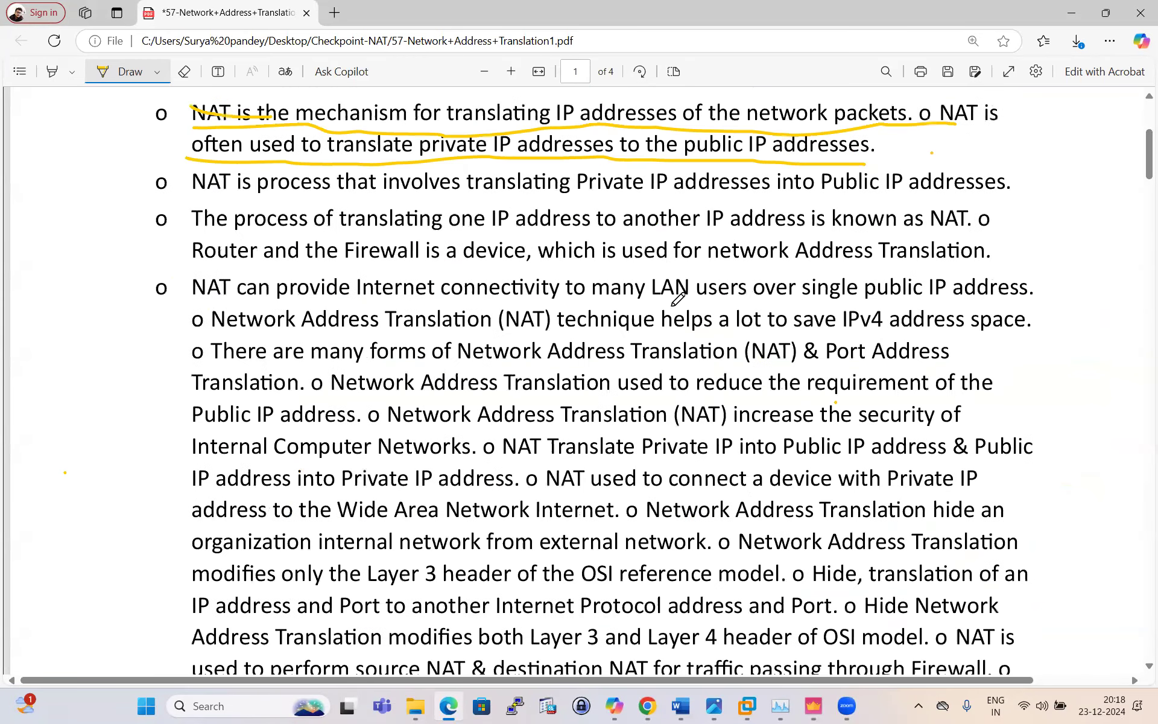
{"action": "scroll", "coordinate": [676, 298], "scroll_direction": "down", "scroll_amount": 18}
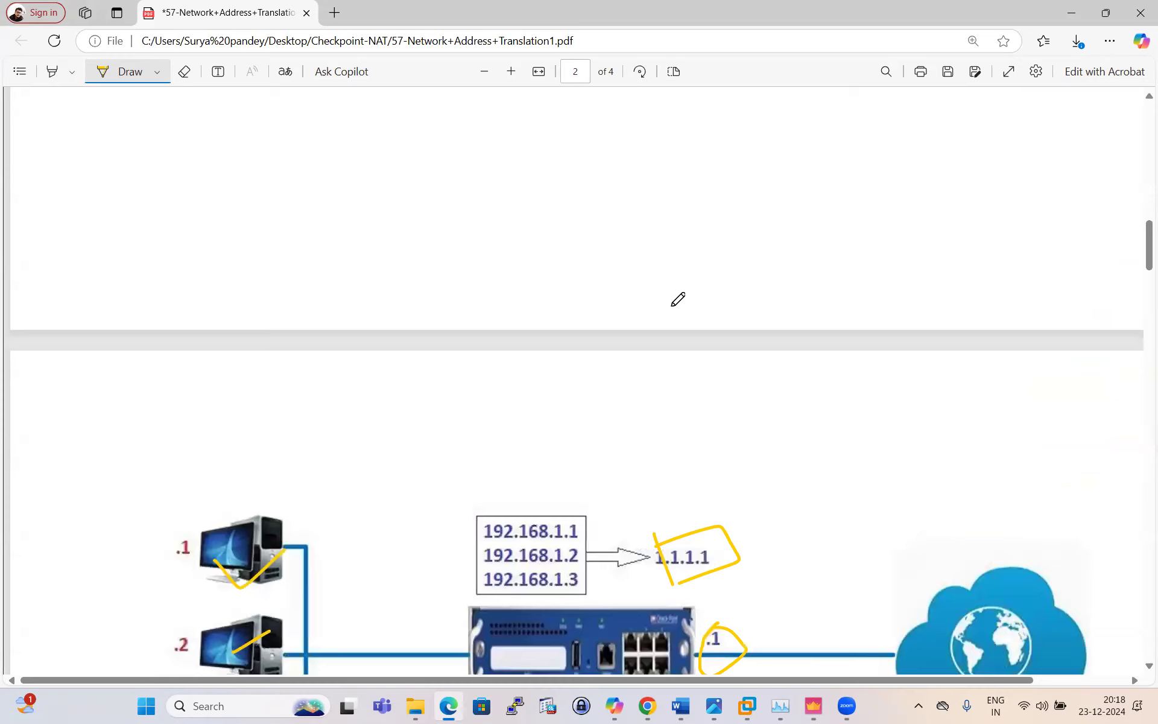
{"action": "scroll", "coordinate": [678, 298], "scroll_direction": "down", "scroll_amount": 10}
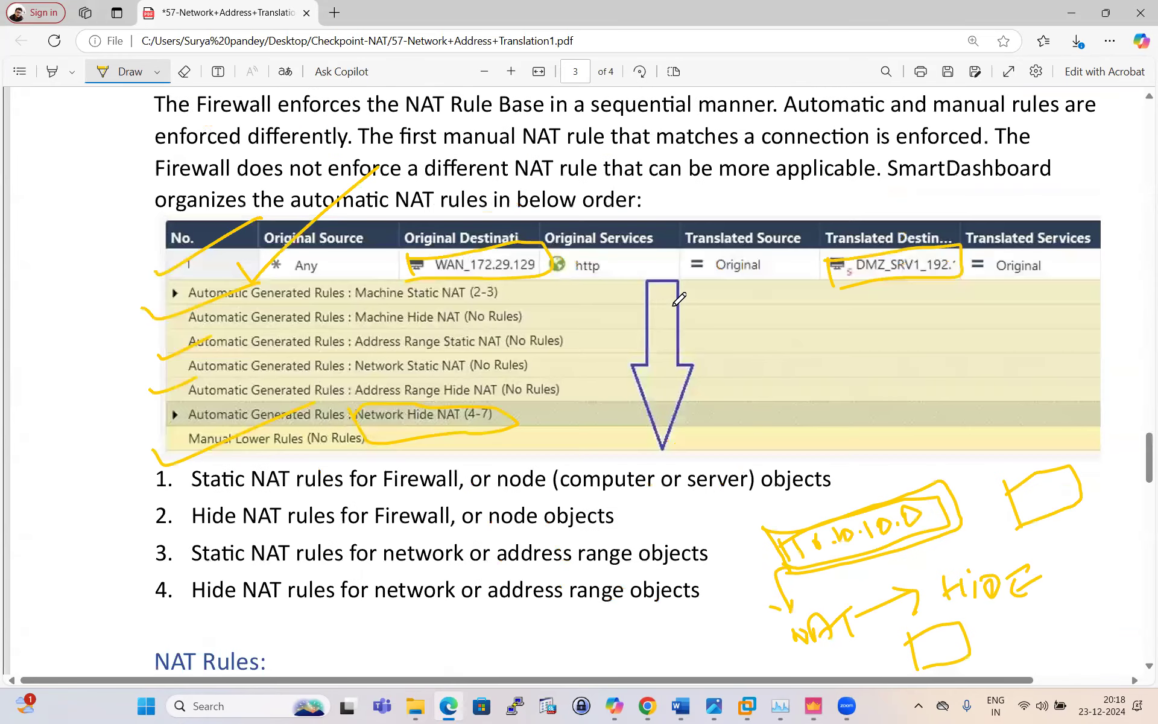
{"action": "scroll", "coordinate": [678, 297], "scroll_direction": "down", "scroll_amount": 10}
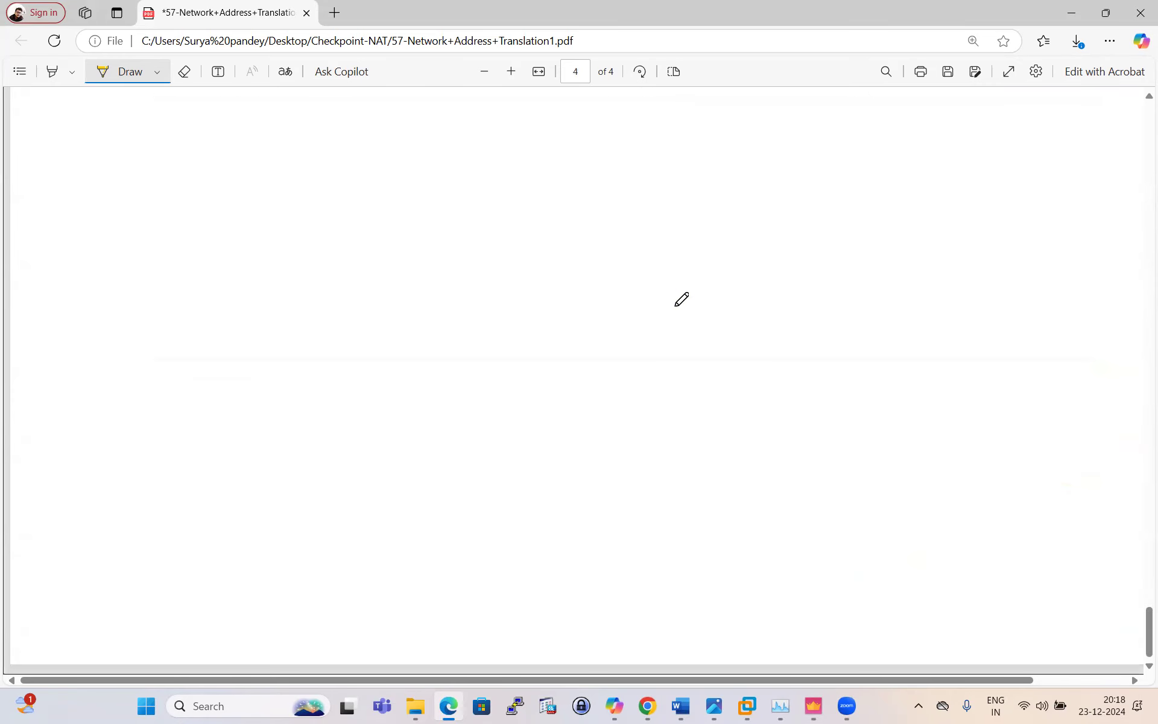
{"action": "scroll", "coordinate": [678, 298], "scroll_direction": "up", "scroll_amount": 10}
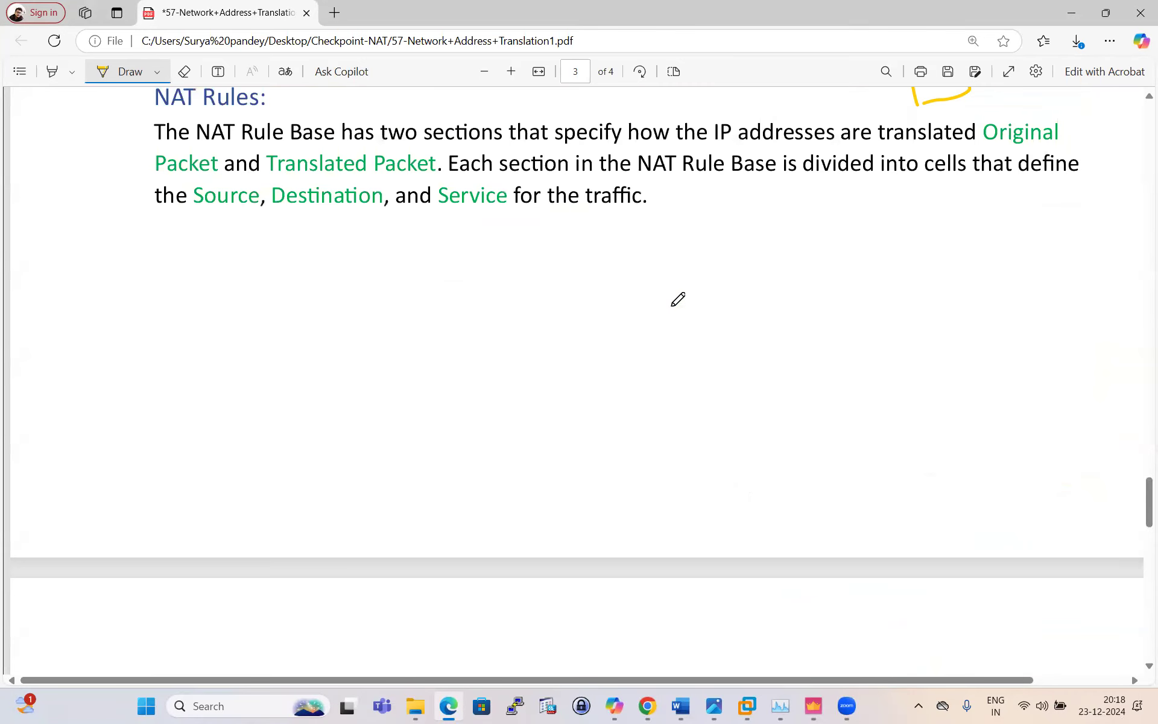
{"action": "scroll", "coordinate": [678, 298], "scroll_direction": "up", "scroll_amount": 15}
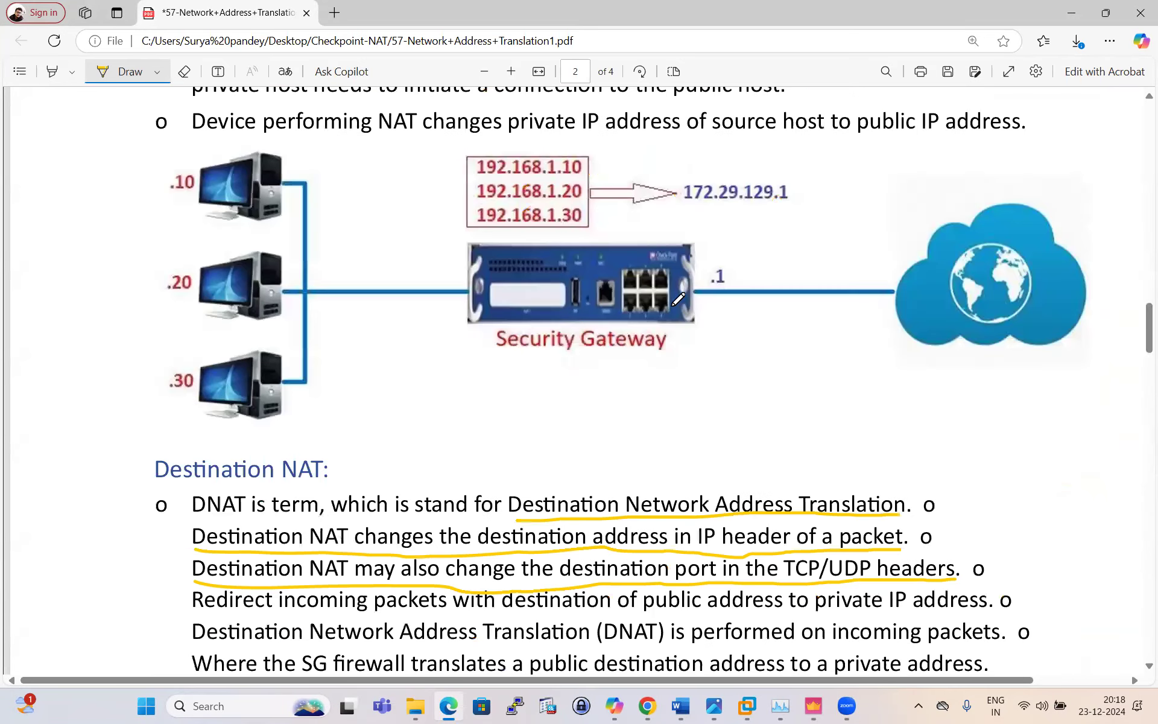
{"action": "scroll", "coordinate": [678, 298], "scroll_direction": "up", "scroll_amount": 6}
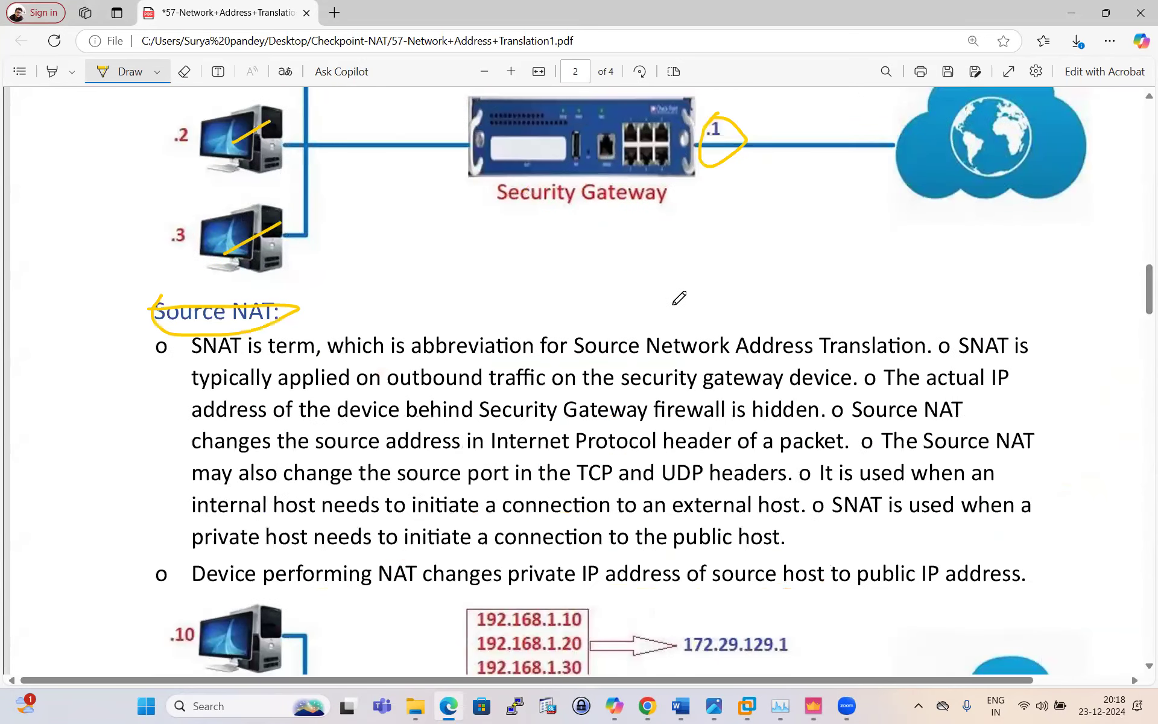
{"action": "scroll", "coordinate": [677, 298], "scroll_direction": "up", "scroll_amount": 3}
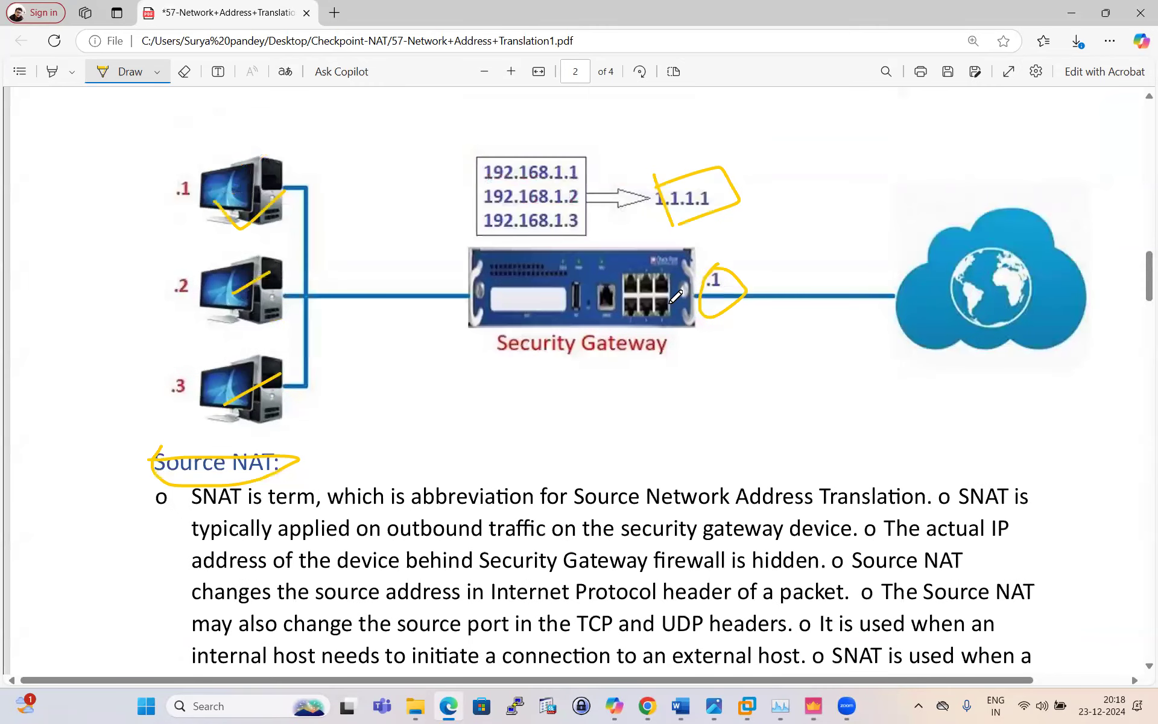